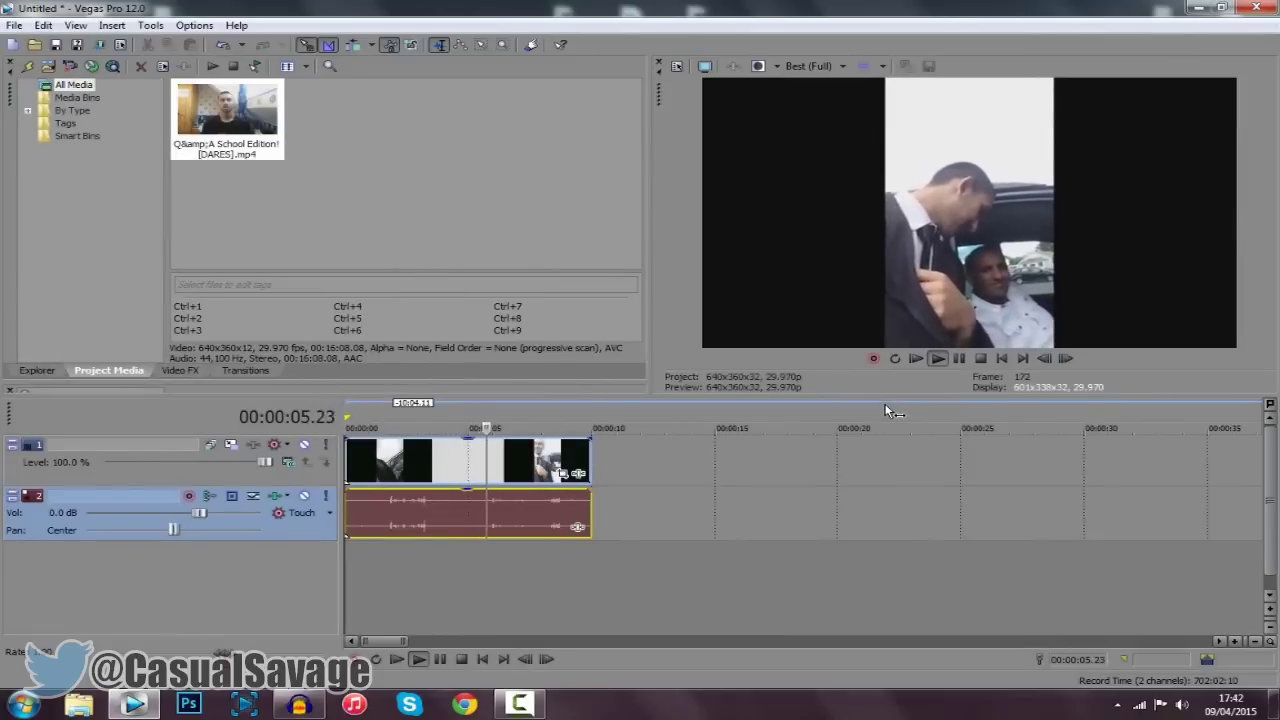
Review the clip on the timeline from its start to look for the moment to freeze.
{"action": "left_click", "coordinate": [964, 367]}
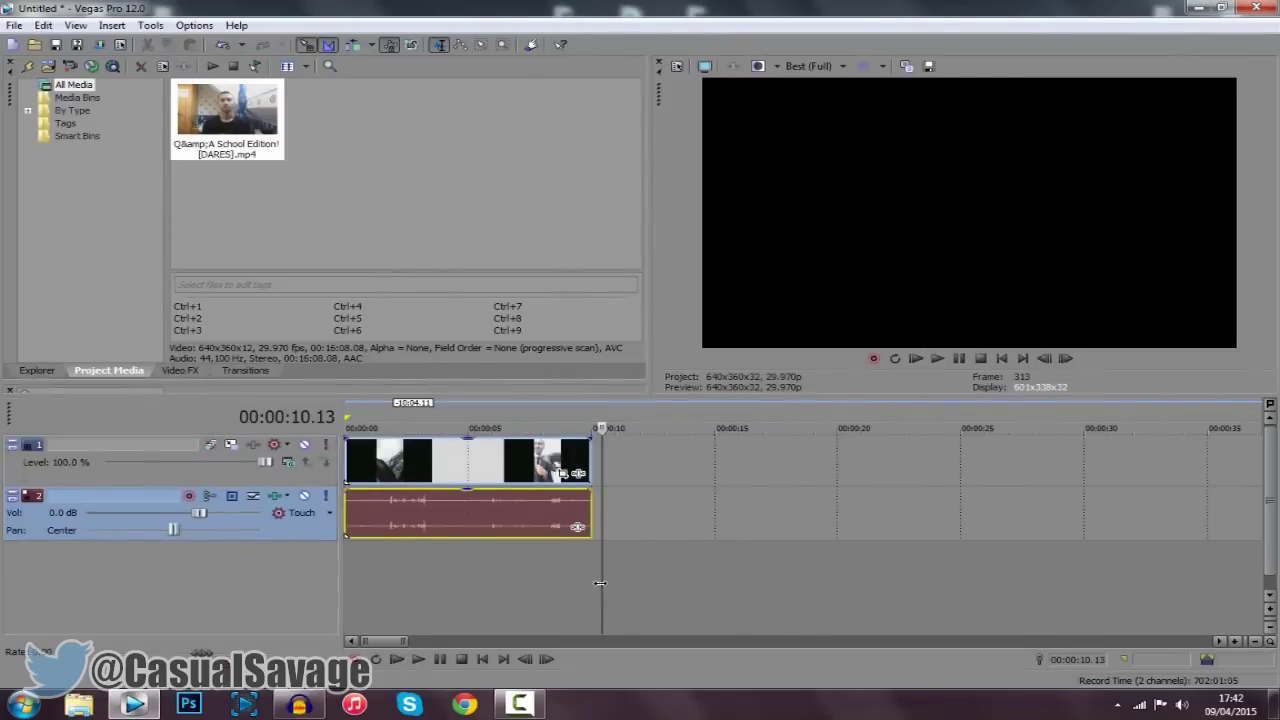
{"action": "key", "text": "ctrl+Home"}
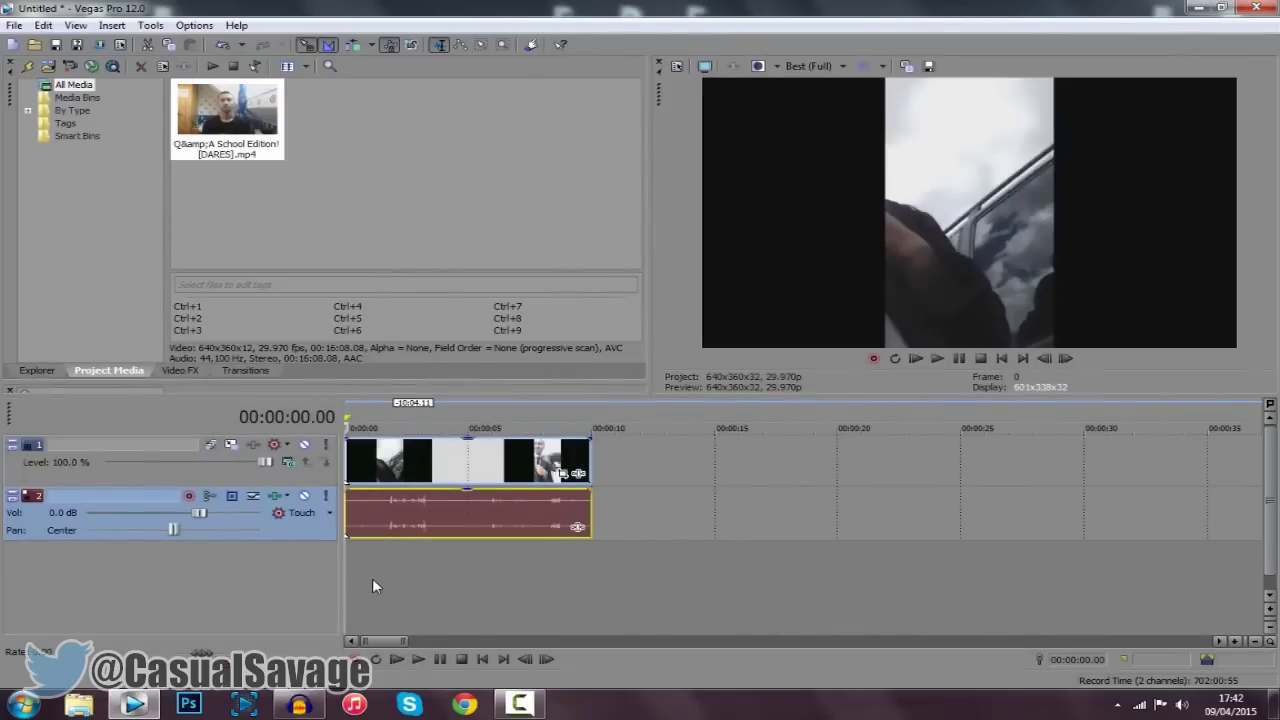
{"action": "left_click", "coordinate": [364, 582]}
{"action": "key", "text": "ctrl+Home"}
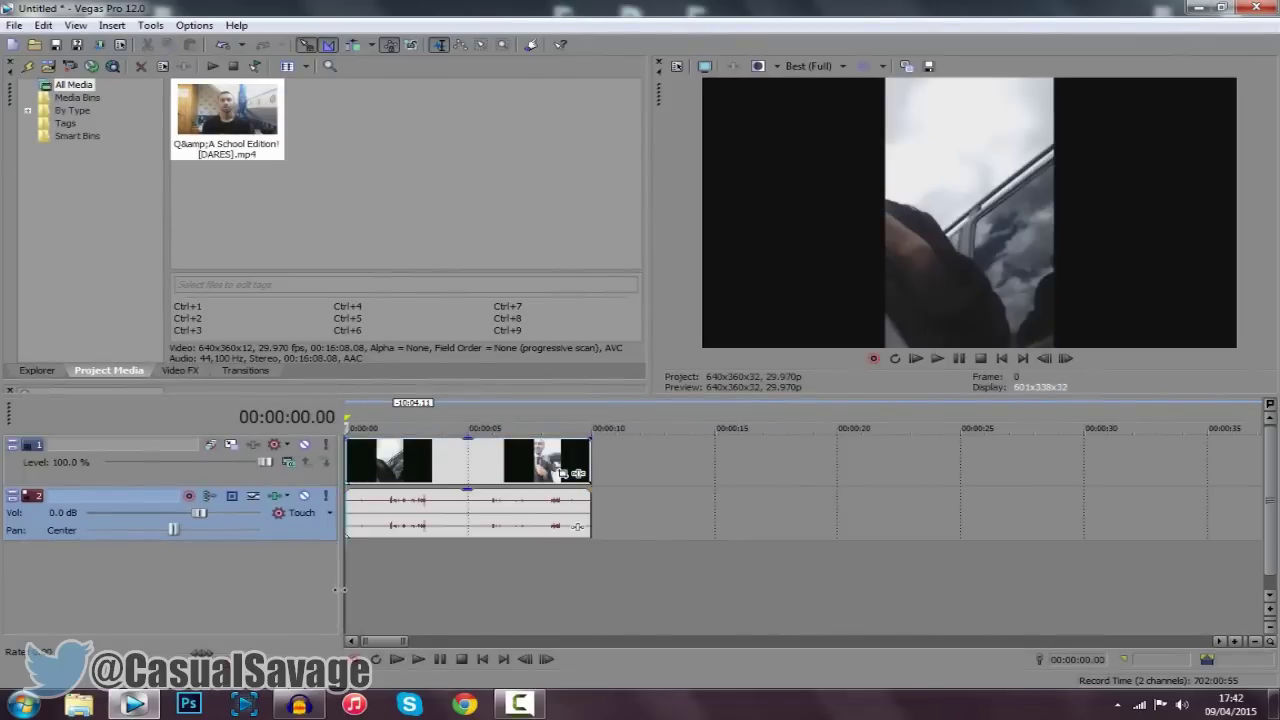
{"action": "left_click", "coordinate": [542, 520]}
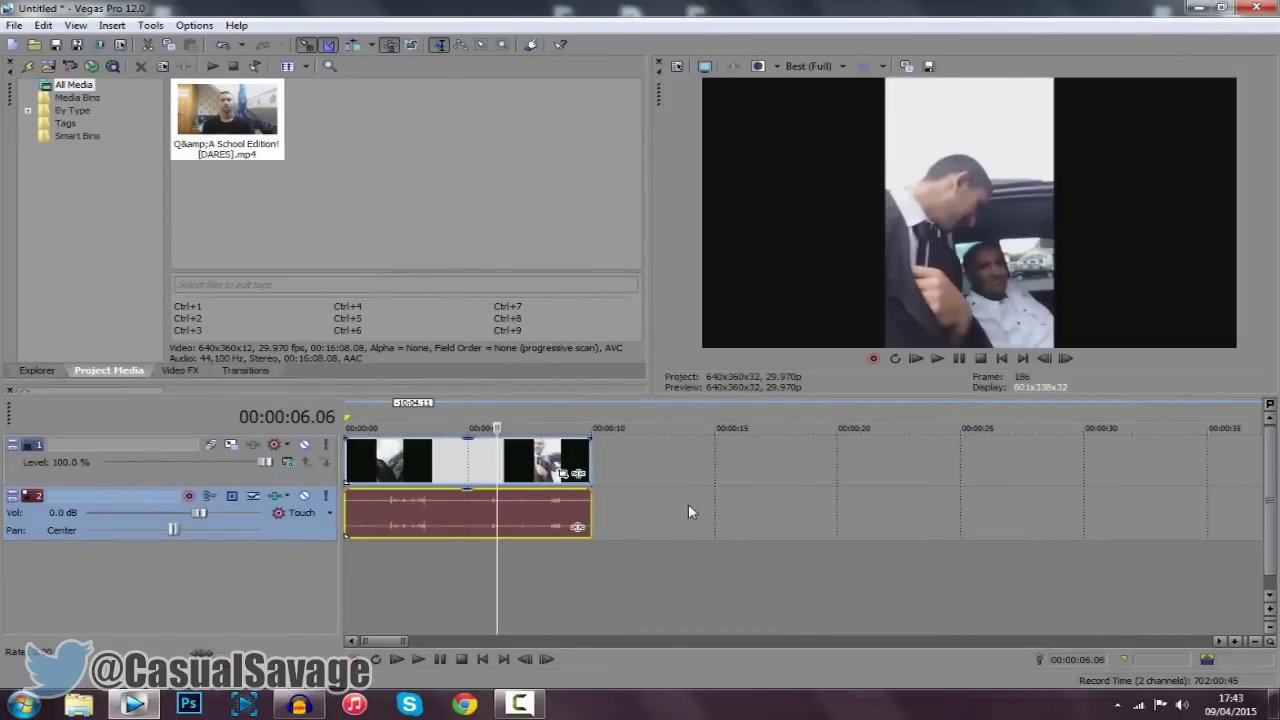
Play the clip onward and pause it at 00:00:09.07, on the frame chosen for the freeze.
{"action": "scroll", "coordinate": [738, 512], "scroll_direction": "up", "scroll_amount": 2}
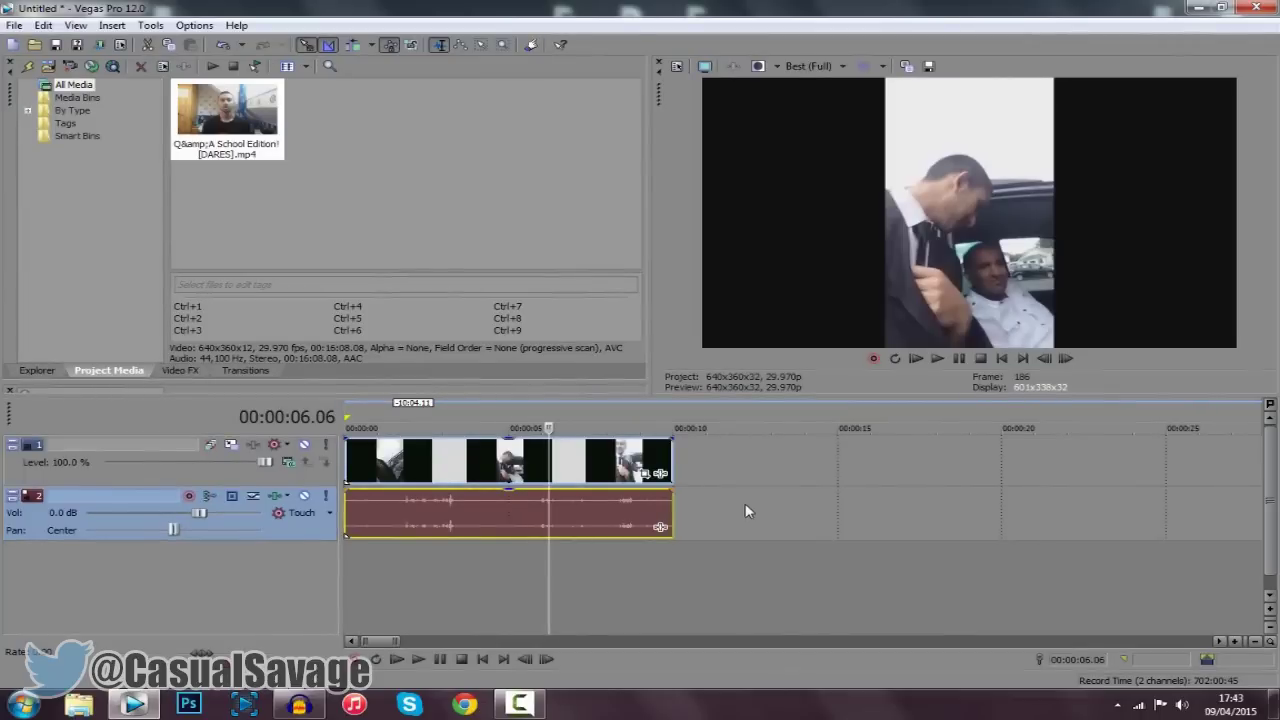
{"action": "scroll", "coordinate": [760, 514], "scroll_direction": "up", "scroll_amount": 3}
{"action": "key", "text": "space"}
{"action": "scroll", "coordinate": [982, 447], "scroll_direction": "down", "scroll_amount": 3}
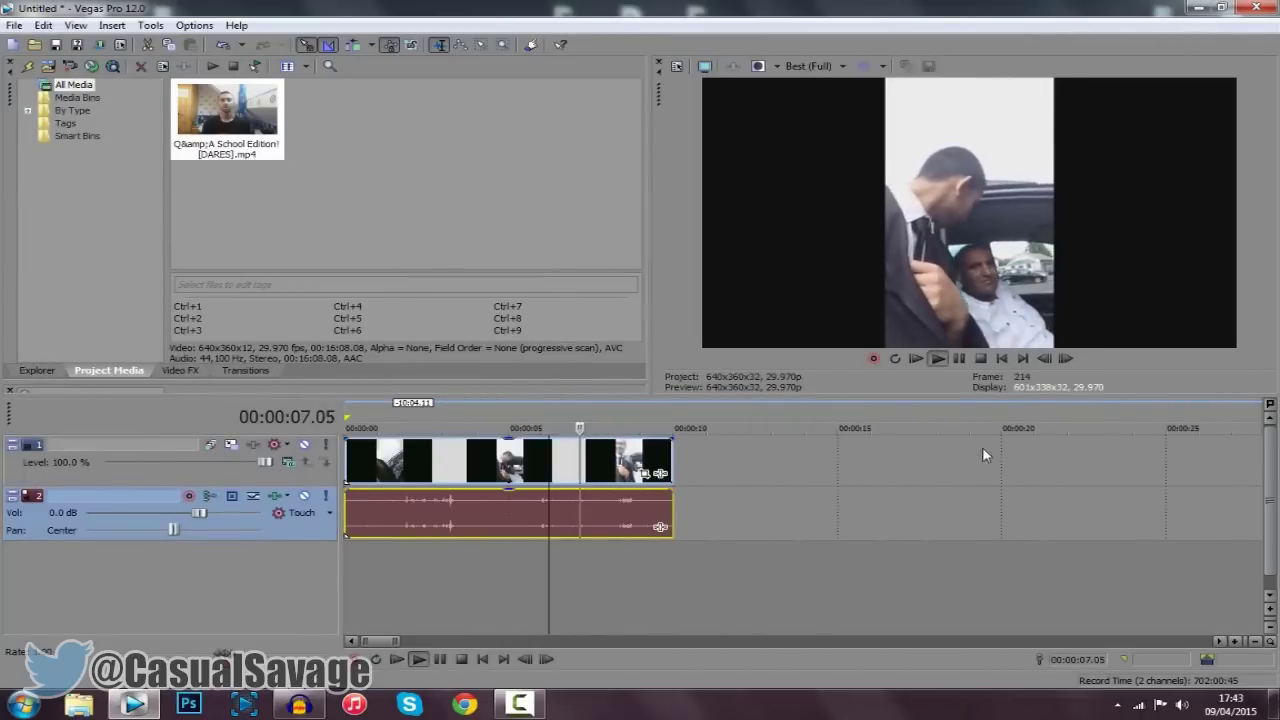
{"action": "left_click", "coordinate": [958, 358]}
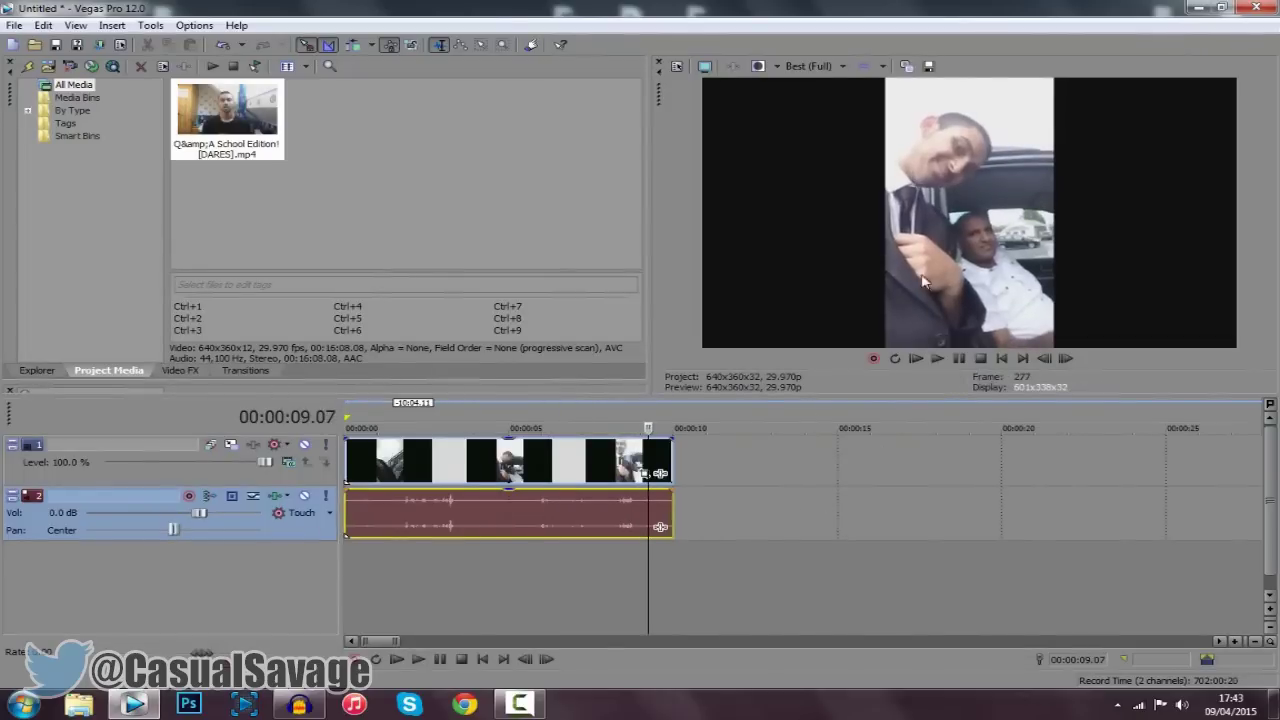
Save a JPEG snapshot of the previewed frame to the Desktop as screenshot.
{"action": "left_click", "coordinate": [928, 67]}
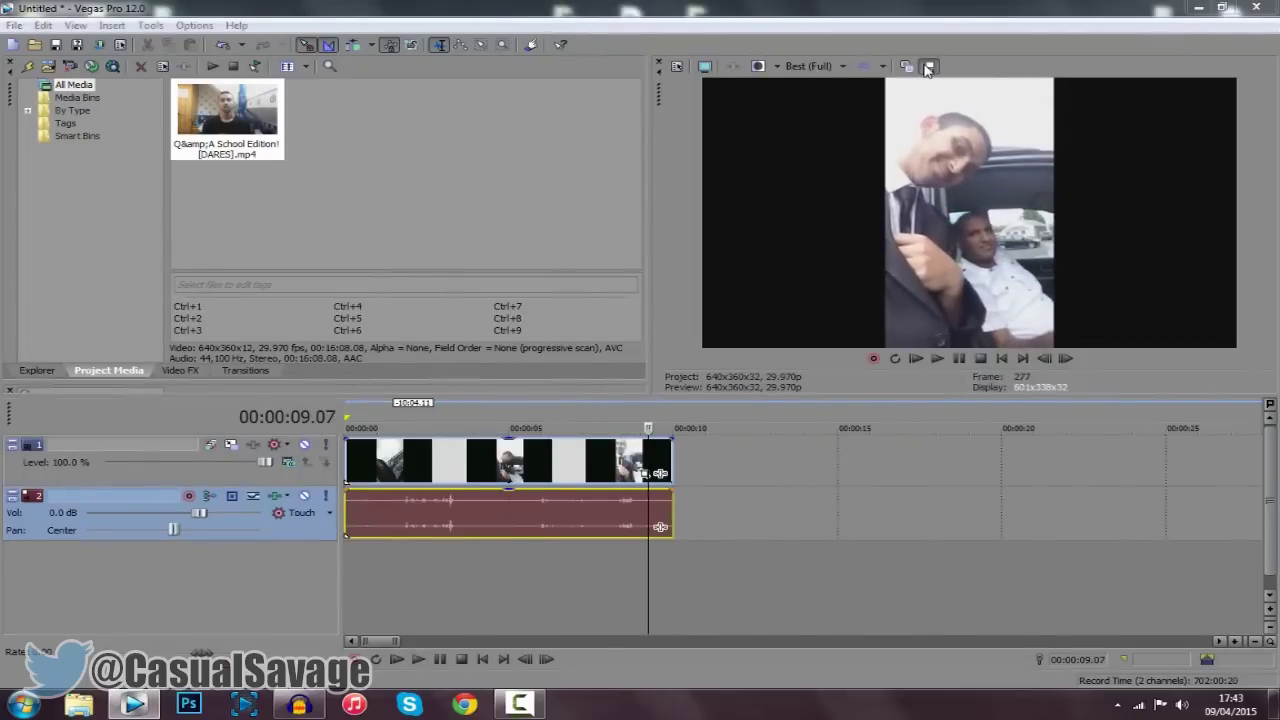
{"action": "left_click", "coordinate": [436, 240]}
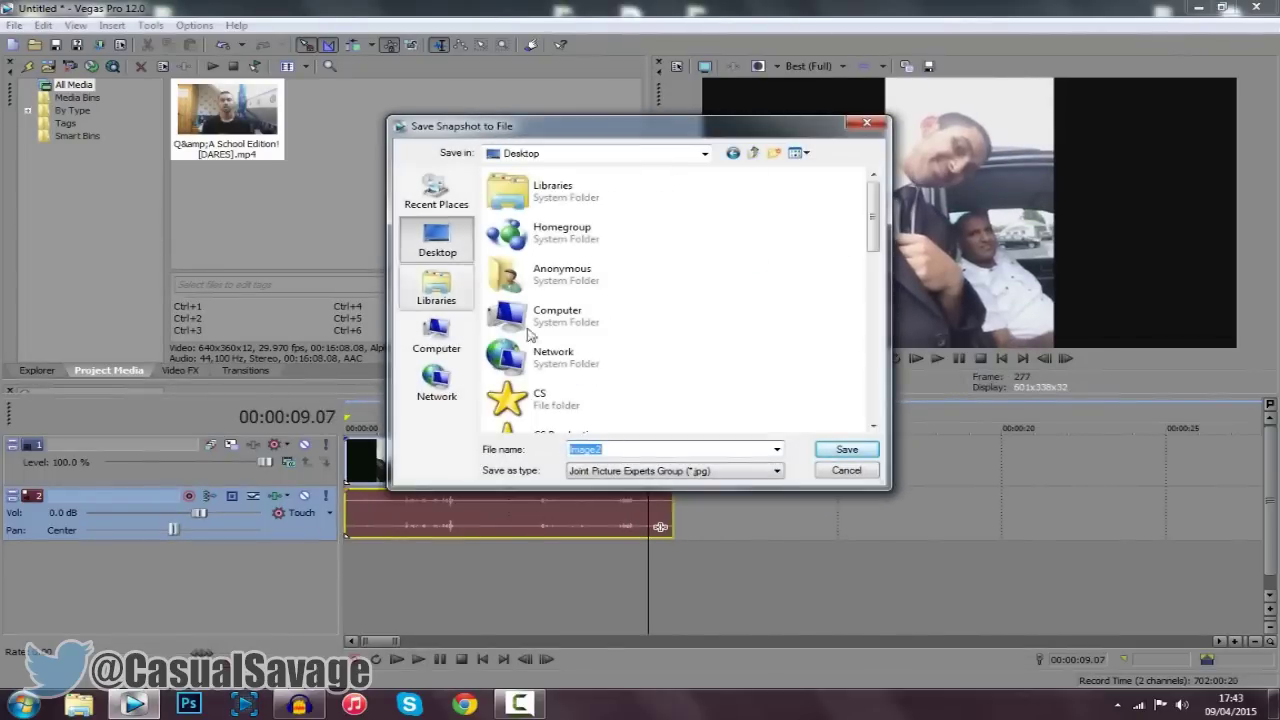
{"action": "type", "text": "screenshot"}
{"action": "key", "text": "Return"}
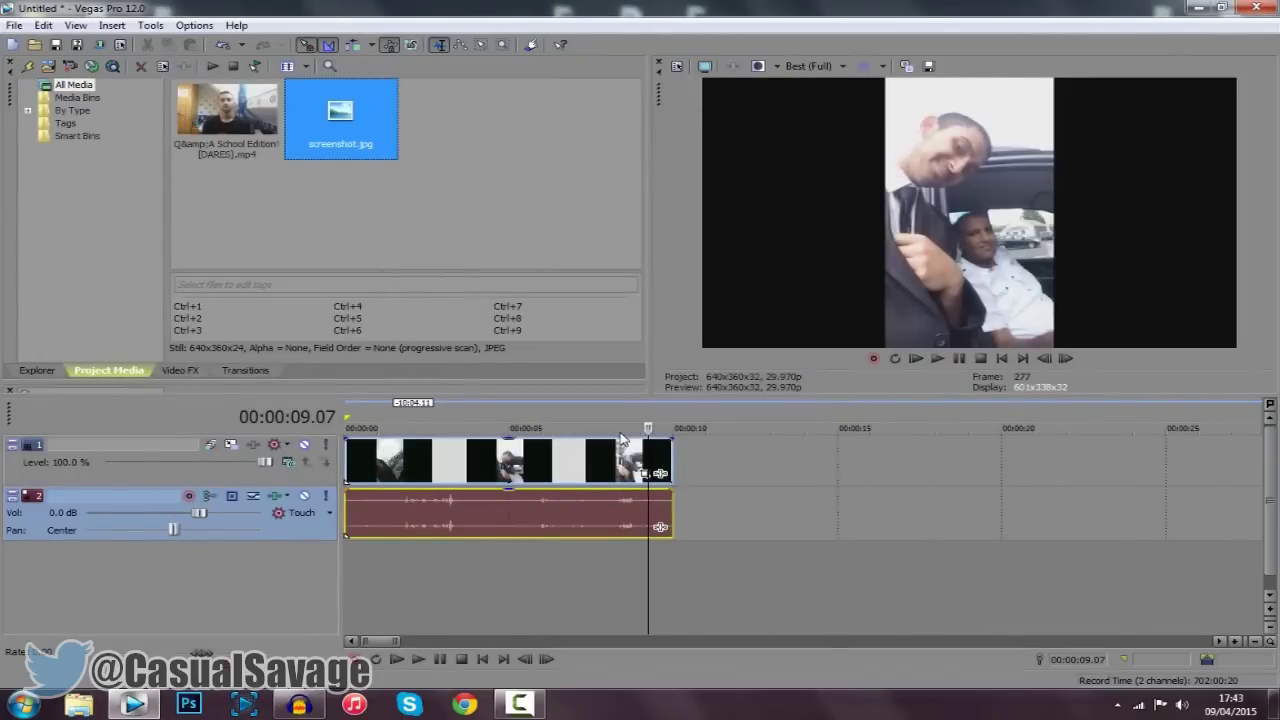
Trim the end of the video clip and its audio back to 00:00:09.07.
{"action": "scroll", "coordinate": [811, 489], "scroll_direction": "up", "scroll_amount": 5}
{"action": "left_click_drag", "start_coordinate": [856, 527], "coordinate": [785, 543]}
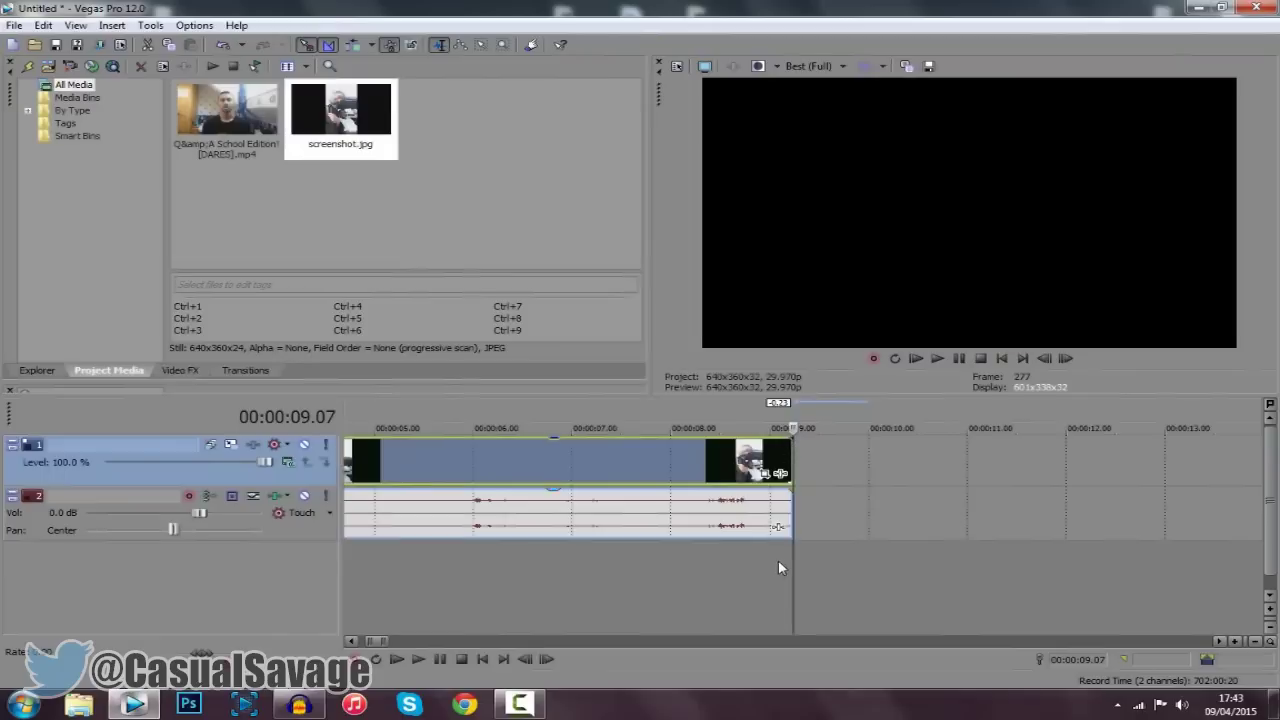
Place screenshot.jpg directly after the clip on the video track and extend it to about the 21-second mark.
{"action": "left_click_drag", "start_coordinate": [349, 122], "coordinate": [845, 393]}
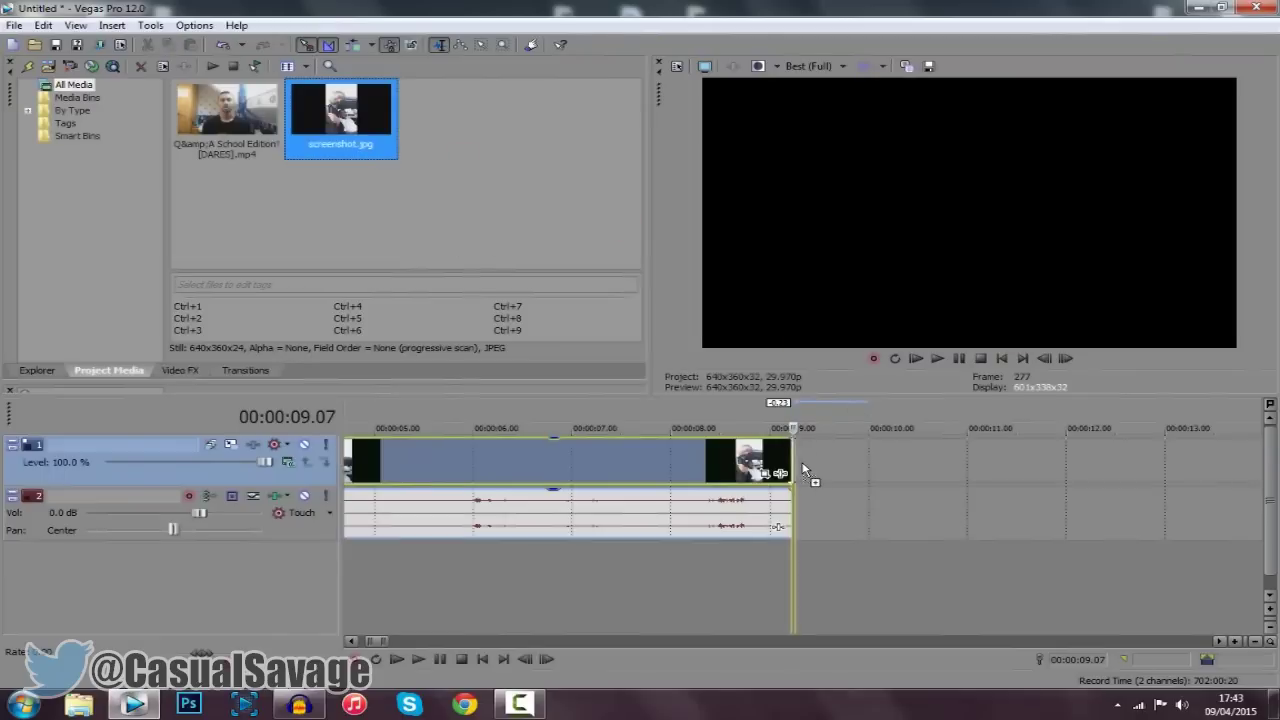
{"action": "left_click_drag", "start_coordinate": [803, 470], "coordinate": [802, 475]}
{"action": "scroll", "coordinate": [800, 481], "scroll_direction": "down", "scroll_amount": 10}
{"action": "scroll", "coordinate": [659, 520], "scroll_direction": "up", "scroll_amount": 10}
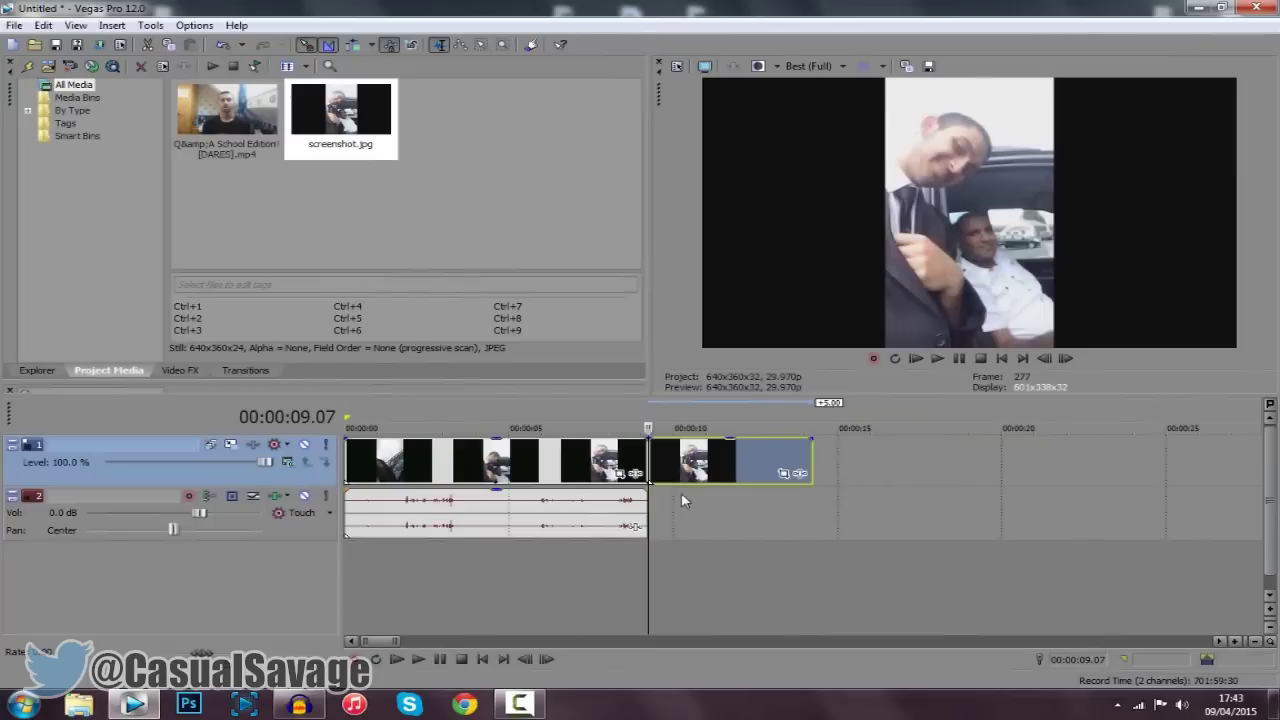
{"action": "left_click", "coordinate": [683, 464]}
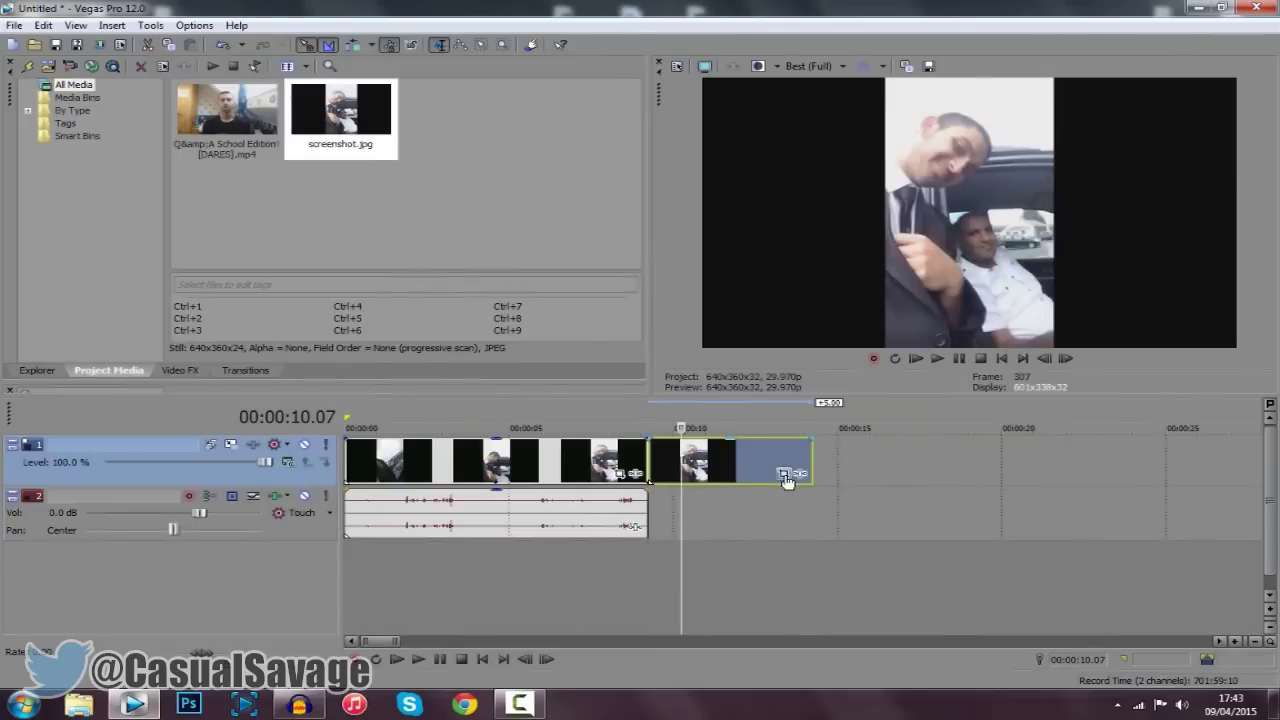
{"action": "left_click_drag", "start_coordinate": [810, 466], "coordinate": [1034, 470]}
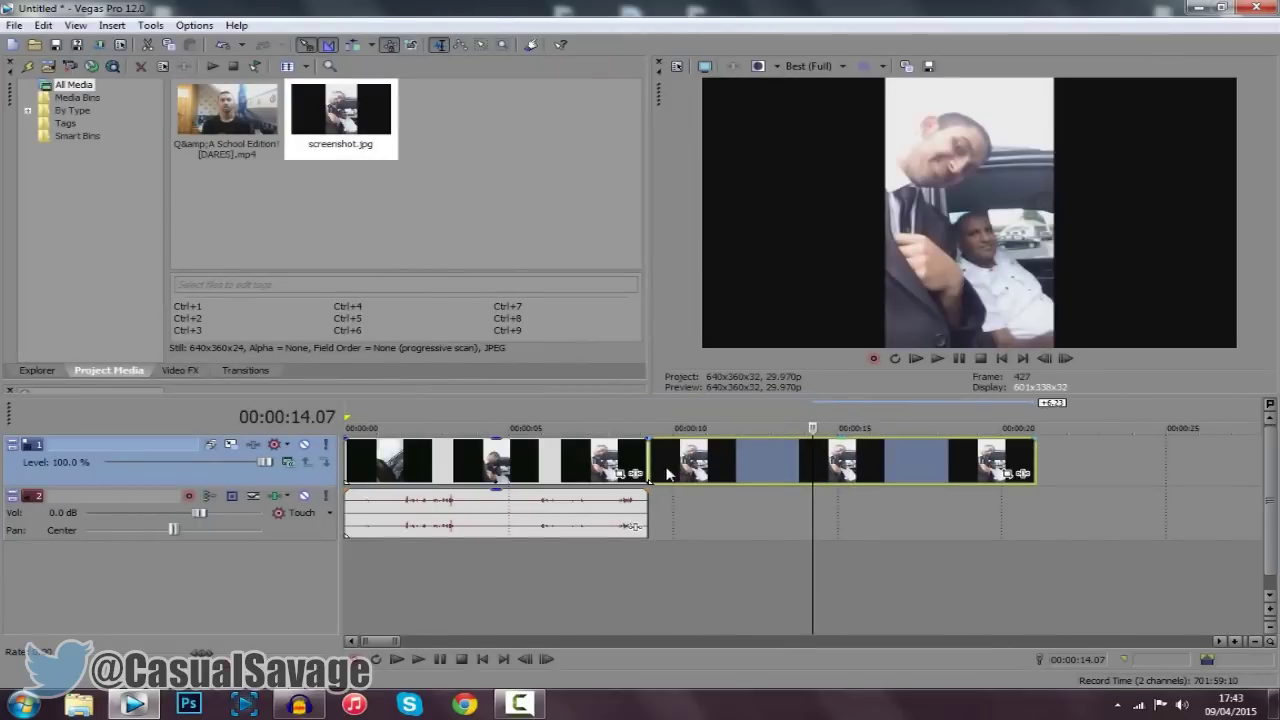
Open Event Pan/Crop for the screenshot still and place its keyframe cursor at 00:00:02.01.
{"action": "left_click", "coordinate": [1007, 473]}
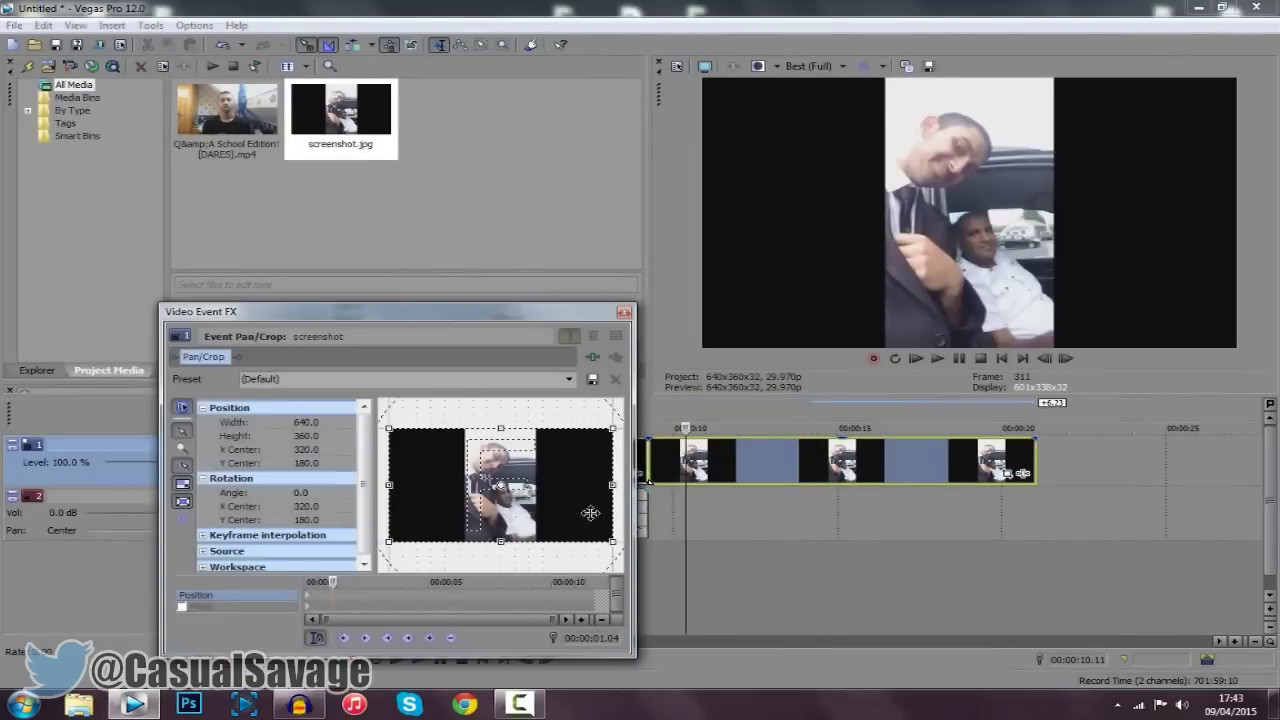
{"action": "left_click", "coordinate": [323, 598]}
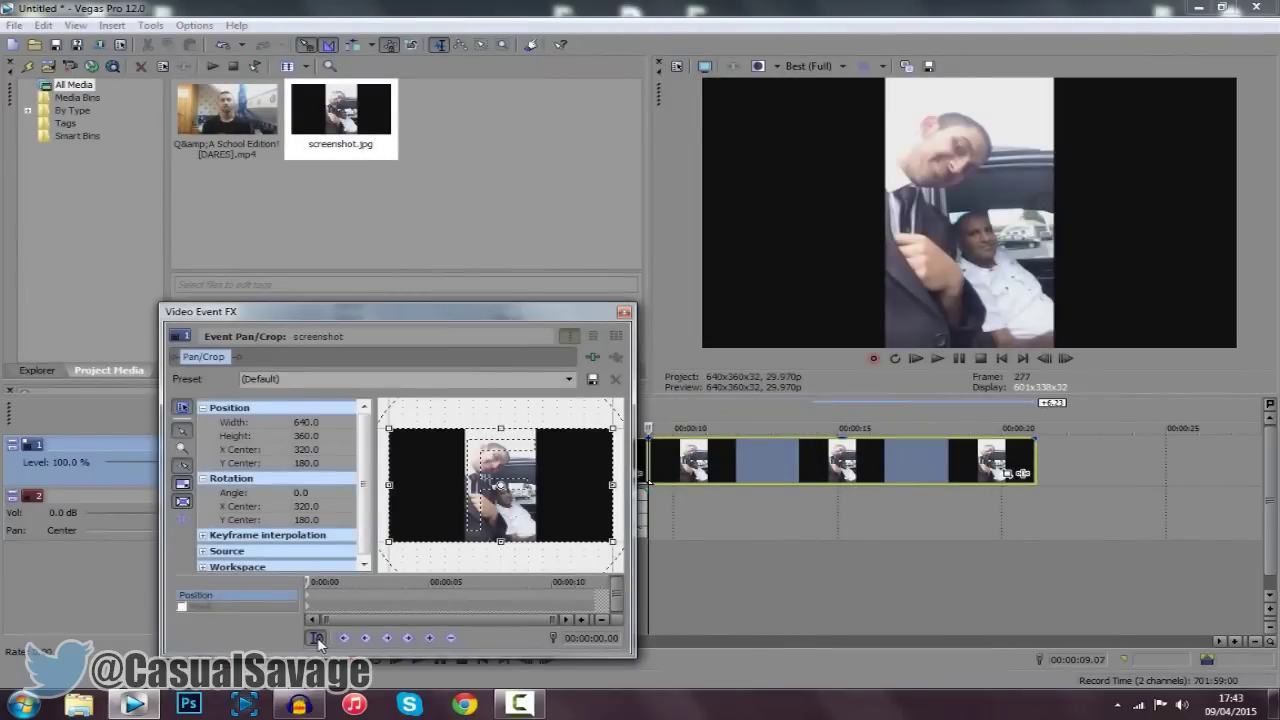
{"action": "left_click", "coordinate": [337, 581]}
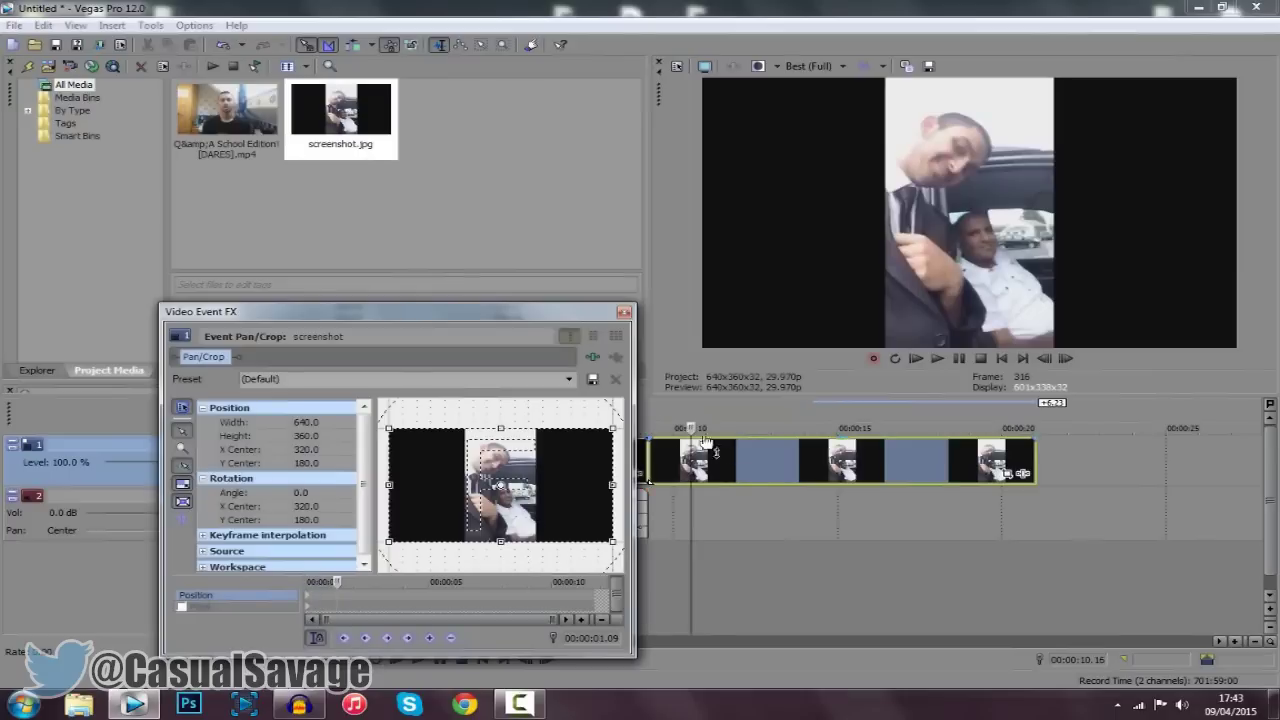
{"action": "left_click", "coordinate": [670, 440]}
{"action": "left_click_drag", "start_coordinate": [547, 308], "coordinate": [698, 326]}
{"action": "left_click_drag", "start_coordinate": [515, 336], "coordinate": [920, 365]}
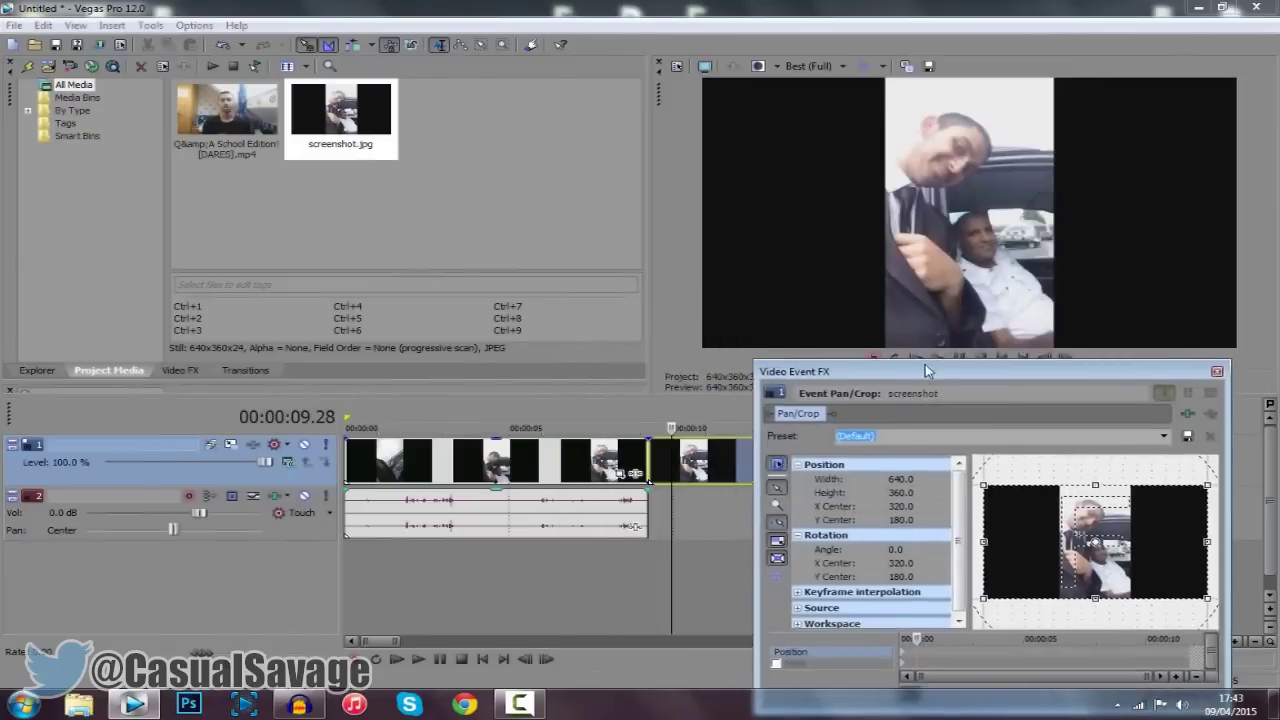
{"action": "left_click", "coordinate": [920, 648]}
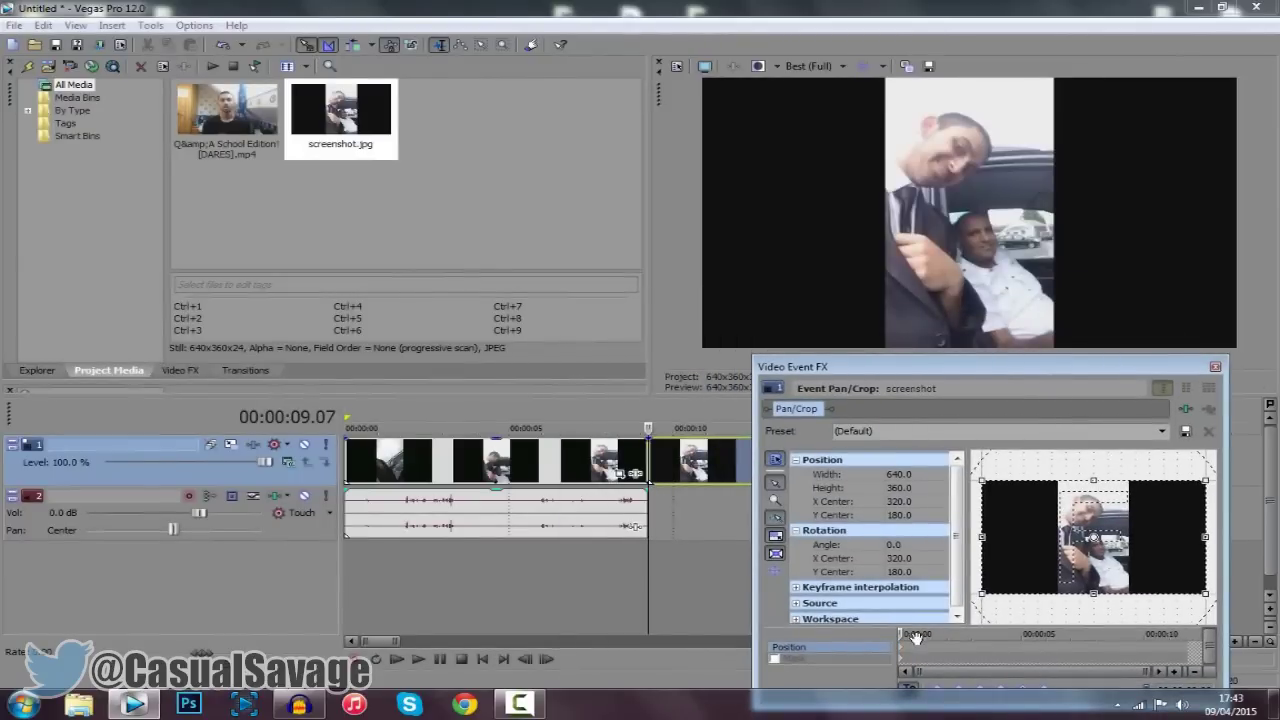
{"action": "key", "text": "space"}
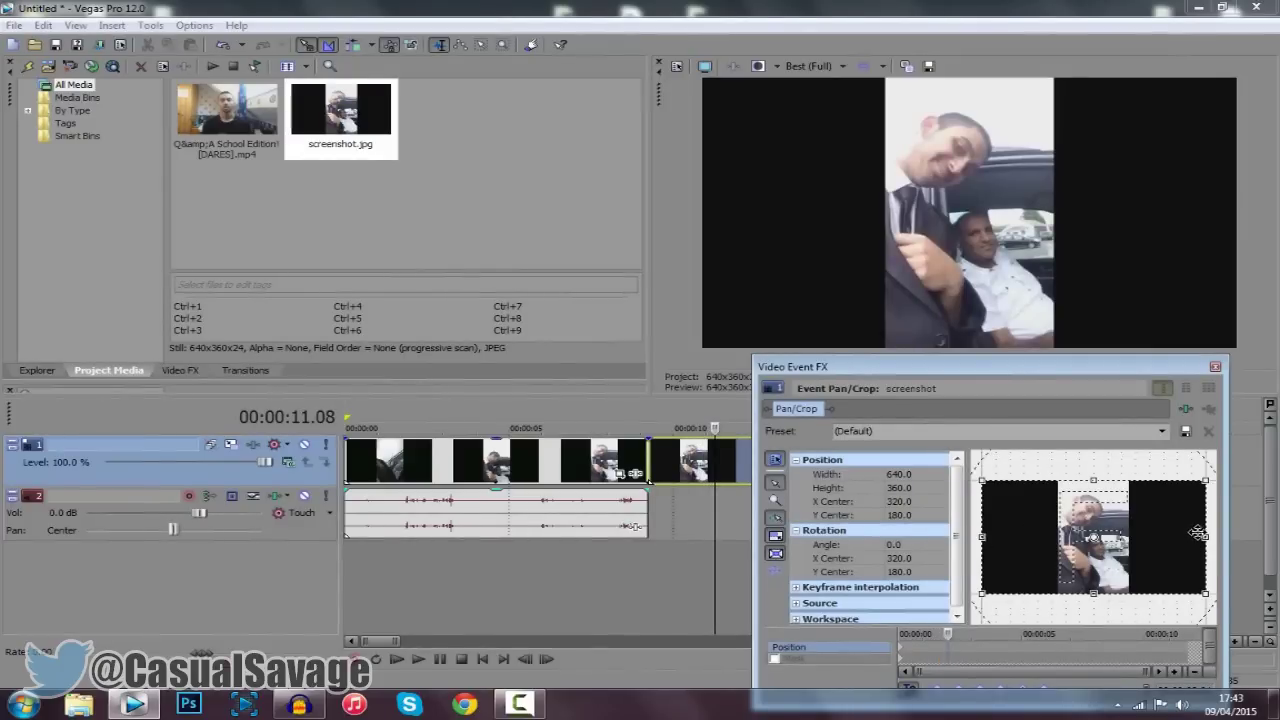
{"action": "left_click_drag", "start_coordinate": [1105, 372], "coordinate": [1075, 326]}
Zoom the crop frame to 160 × 90 and centre it on the man in the car, at about X 337.8, Y 212.7.
{"action": "left_click_drag", "start_coordinate": [1163, 489], "coordinate": [1112, 491]}
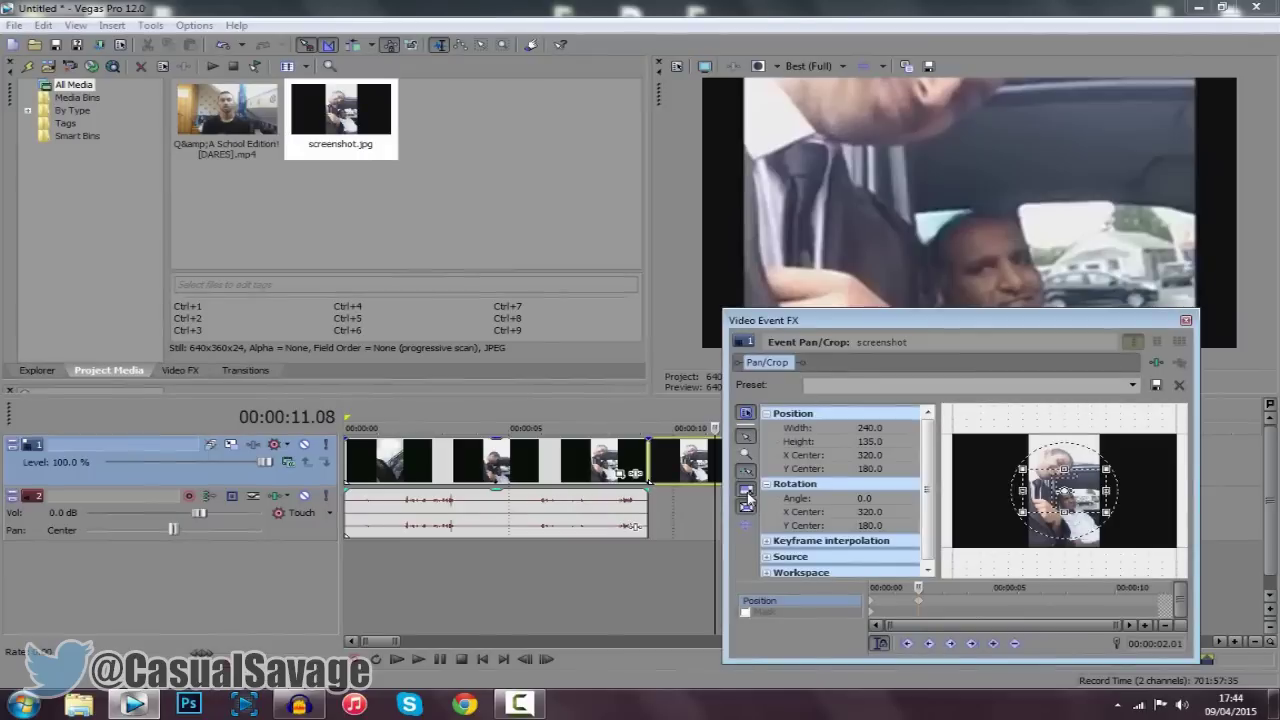
{"action": "left_click_drag", "start_coordinate": [1106, 490], "coordinate": [1075, 497]}
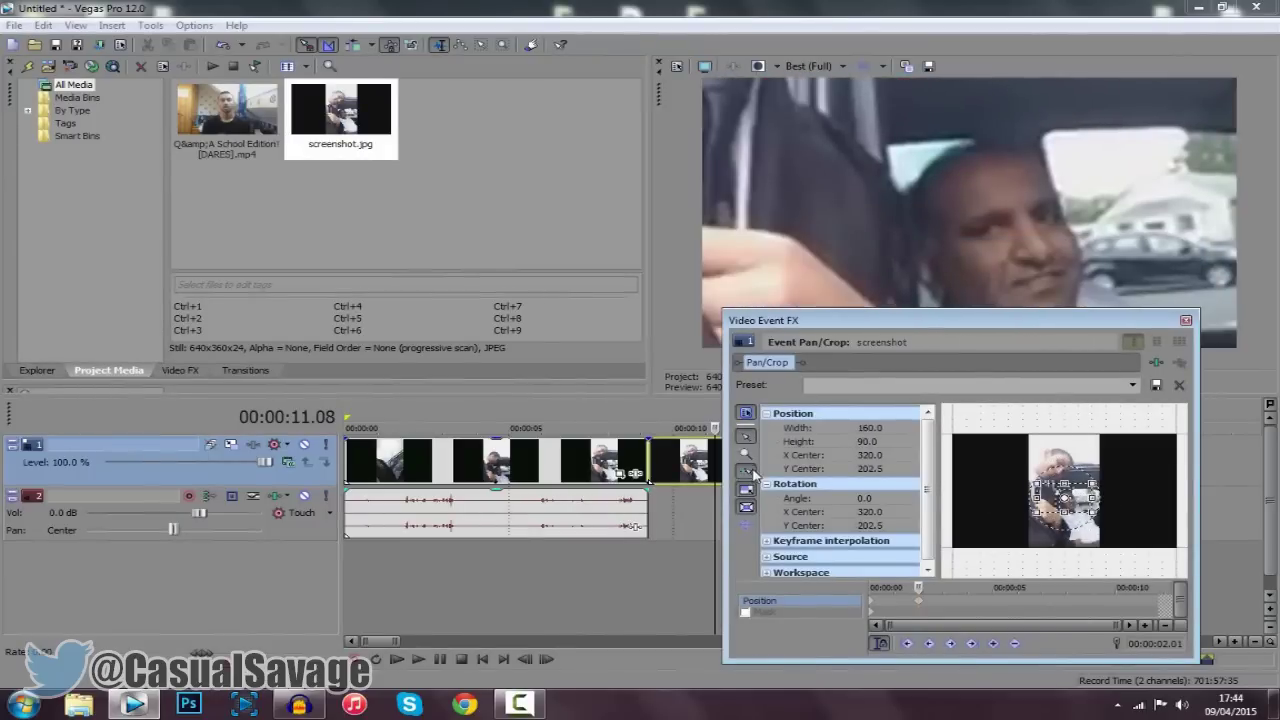
{"action": "left_click_drag", "start_coordinate": [1080, 499], "coordinate": [1094, 507]}
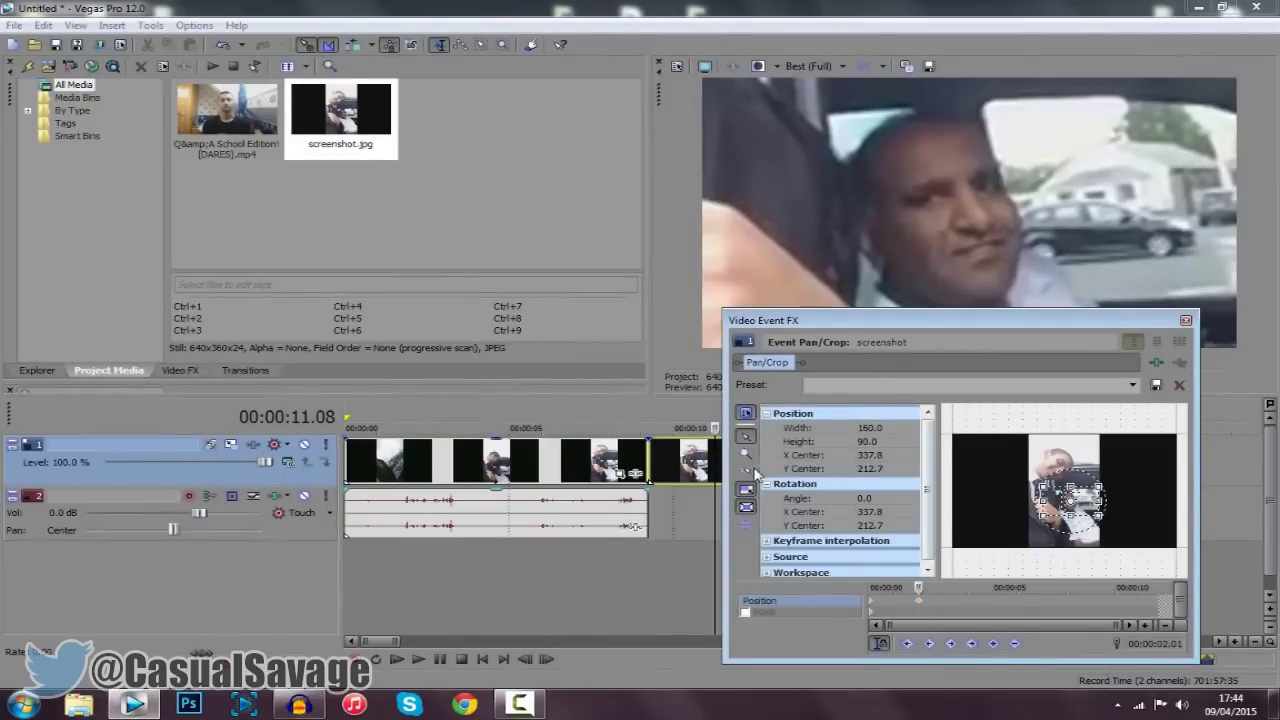
Rotate the crop frame to an angle of about -2,160° at this keyframe, close Pan/Crop and play back the spinning zoom.
{"action": "mouse_move", "coordinate": [1067, 531]}
{"action": "left_mouse_down"}
{"action": "mouse_move", "coordinate": [1131, 411]}
{"action": "mouse_move", "coordinate": [1120, 560]}
{"action": "mouse_move", "coordinate": [1178, 578]}
{"action": "mouse_move", "coordinate": [1032, 462]}
{"action": "mouse_move", "coordinate": [1035, 514]}
{"action": "mouse_move", "coordinate": [1072, 510]}
{"action": "mouse_move", "coordinate": [1067, 531]}
{"action": "left_mouse_up"}
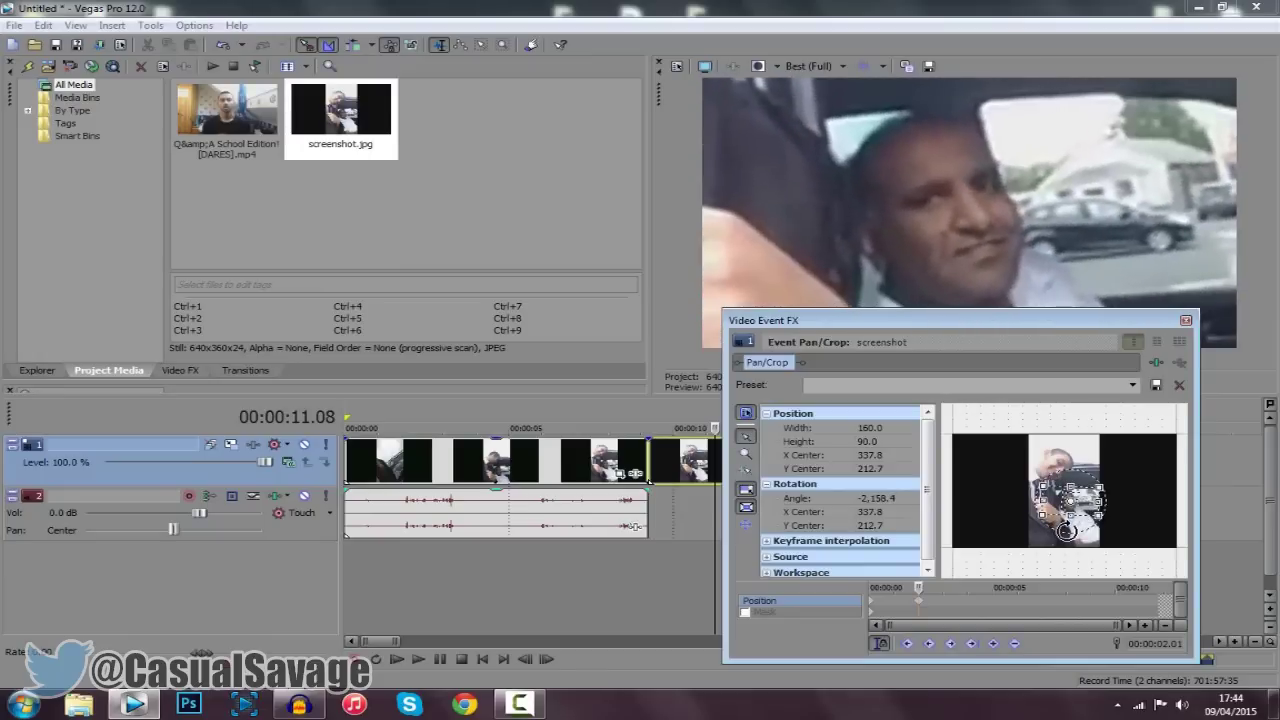
{"action": "left_click", "coordinate": [1186, 320]}
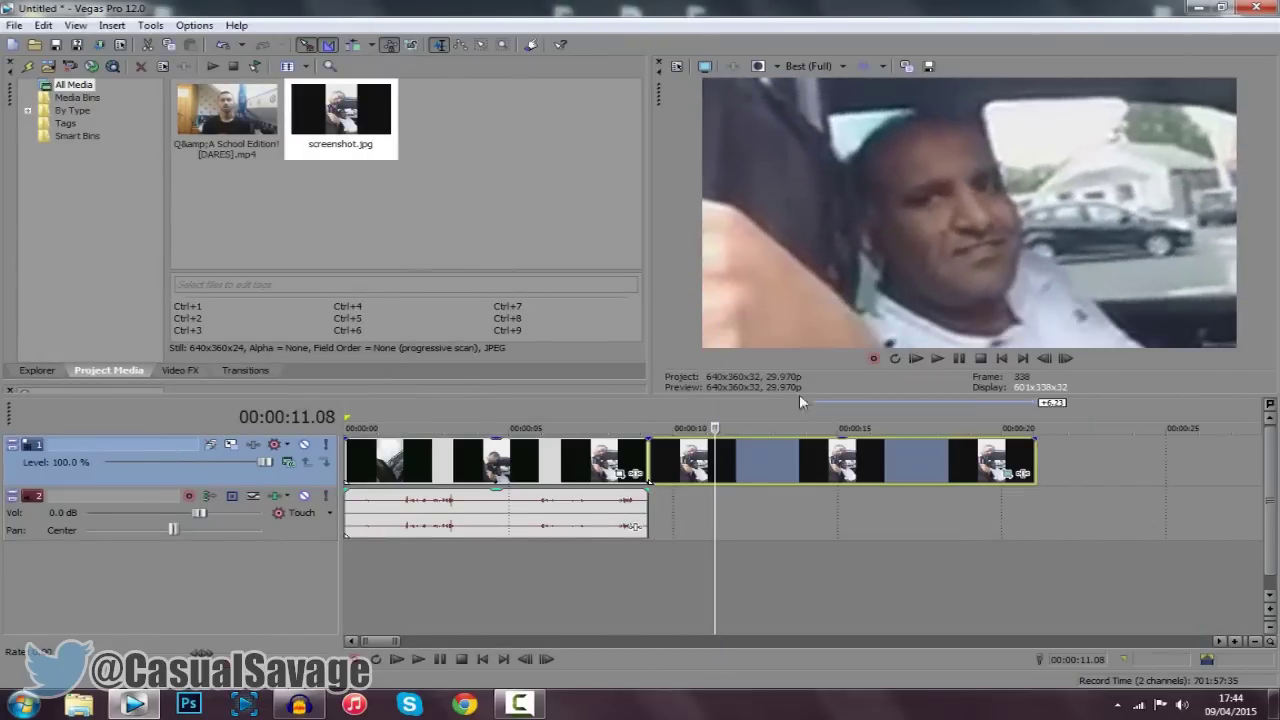
{"action": "left_click", "coordinate": [527, 428]}
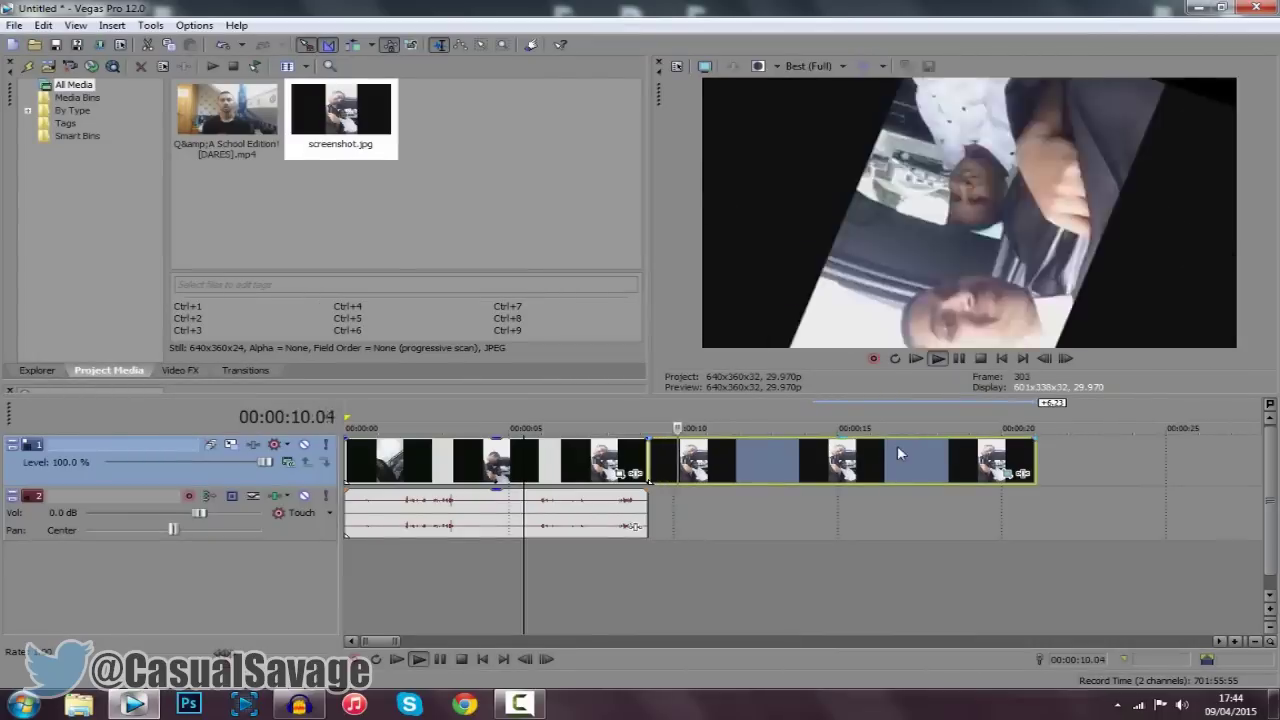
{"action": "left_click", "coordinate": [958, 358]}
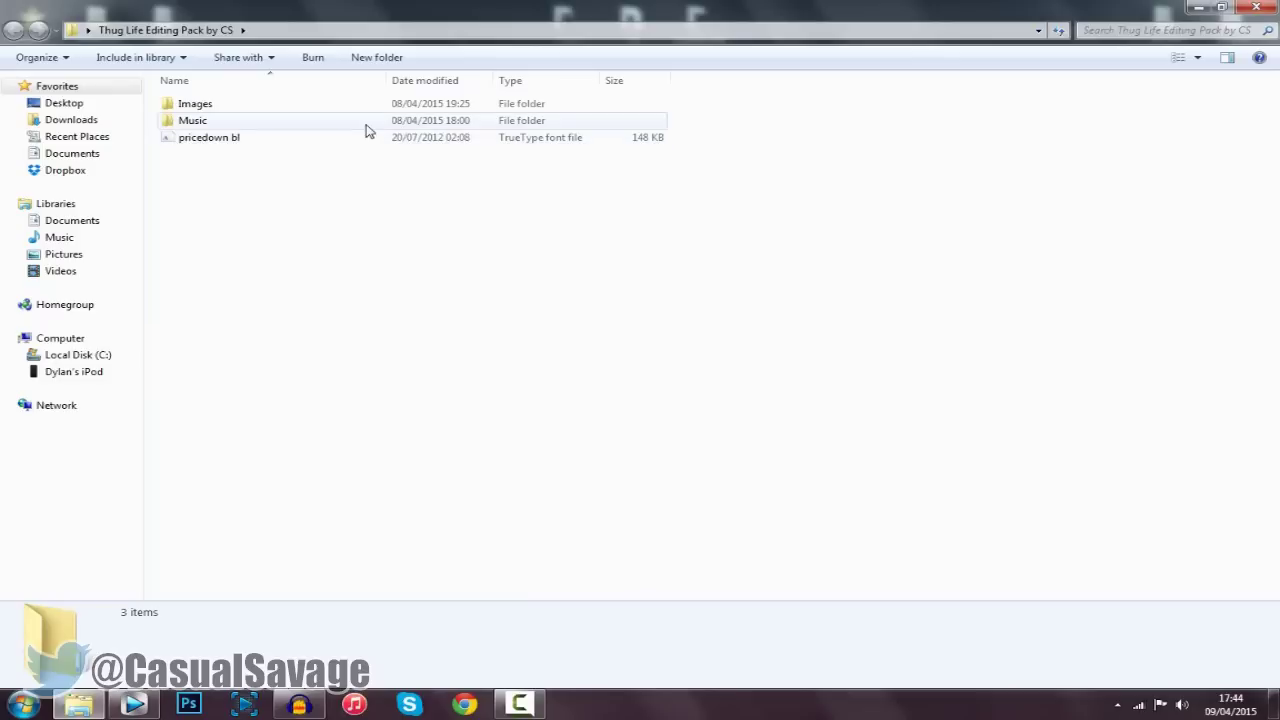
Add GTA San Andreas Theme Song Full.mp3 from the editing pack's Non-Instrumentals music folder to a new audio track.
{"action": "double_click", "coordinate": [366, 124]}
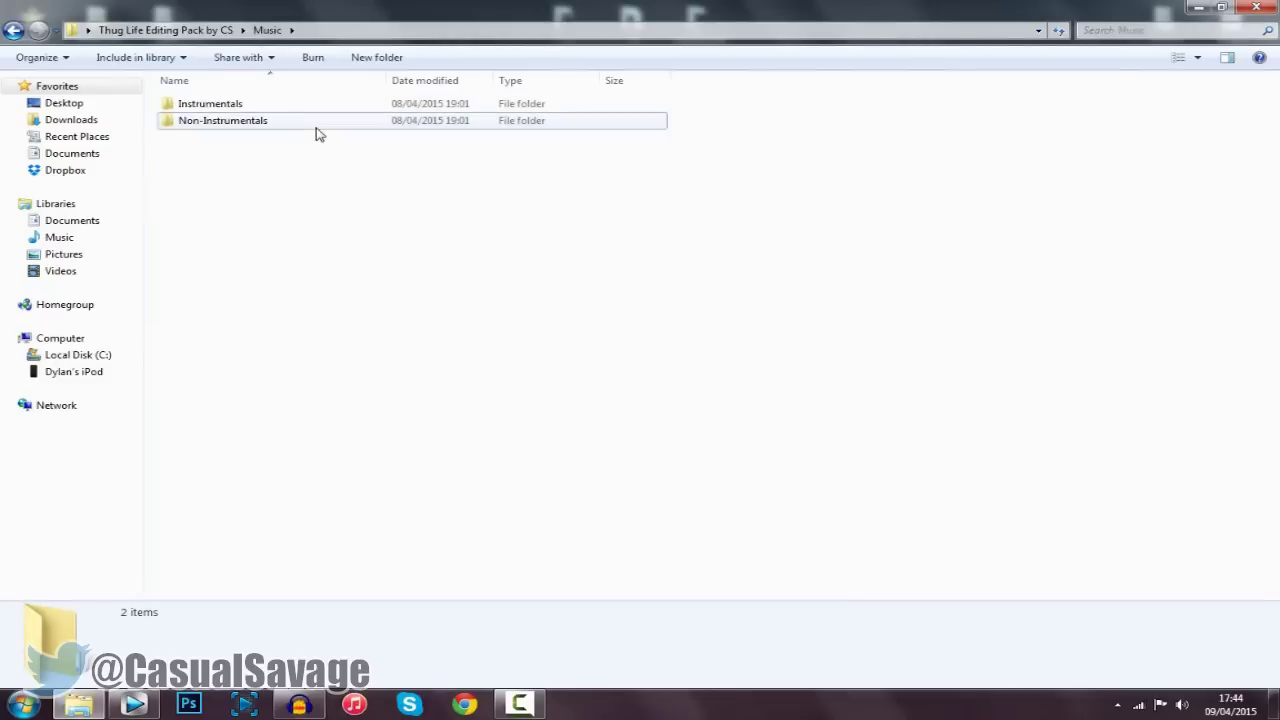
{"action": "double_click", "coordinate": [315, 124]}
{"action": "left_click_drag", "start_coordinate": [300, 271], "coordinate": [646, 551]}
{"action": "left_click", "coordinate": [656, 565]}
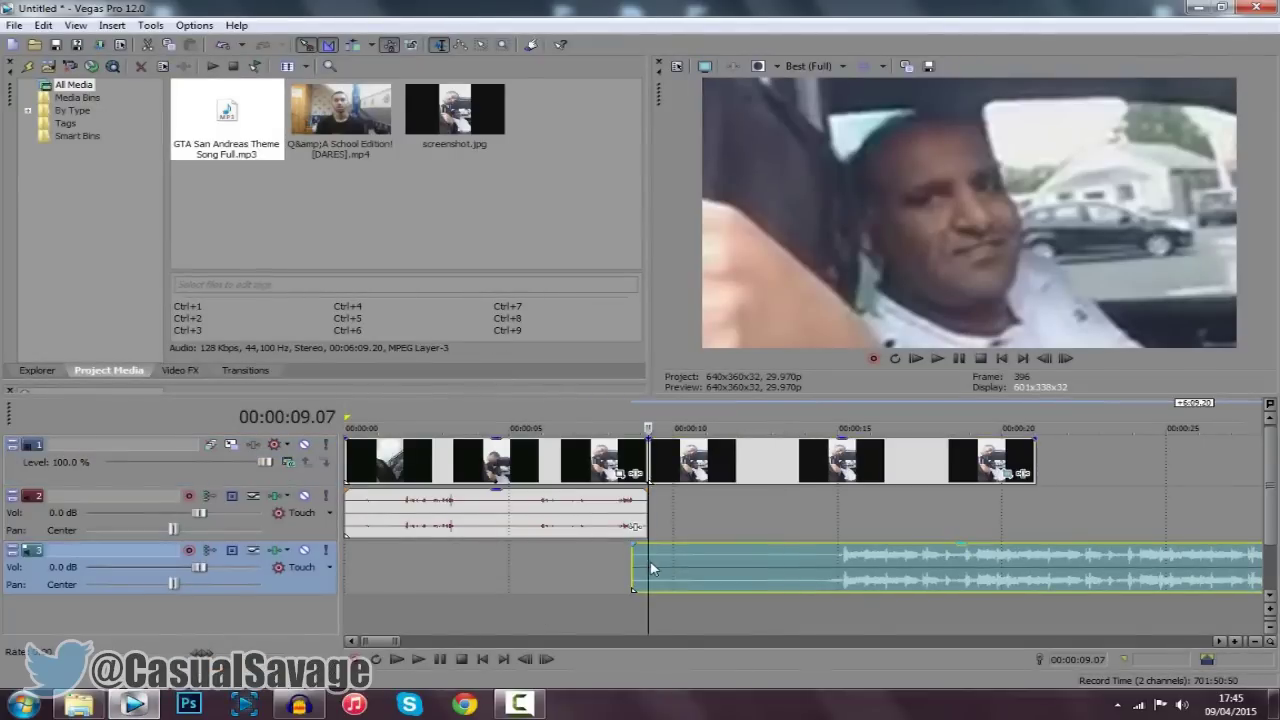
Shift the theme song earlier so its loud section starts at 00:00:11.08, at the still's zoom keyframe.
{"action": "left_click_drag", "start_coordinate": [771, 561], "coordinate": [714, 561]}
{"action": "left_click", "coordinate": [786, 578]}
{"action": "left_click", "coordinate": [789, 571]}
{"action": "left_click", "coordinate": [723, 516]}
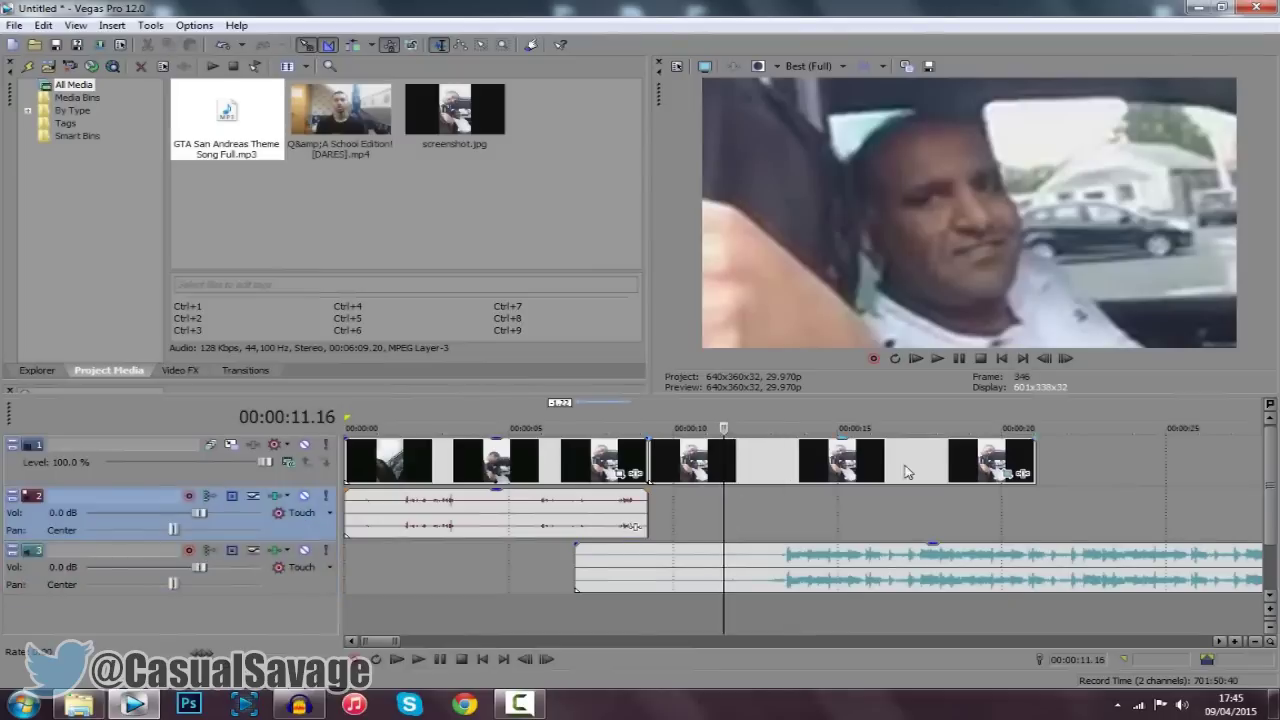
{"action": "left_click", "coordinate": [1008, 473]}
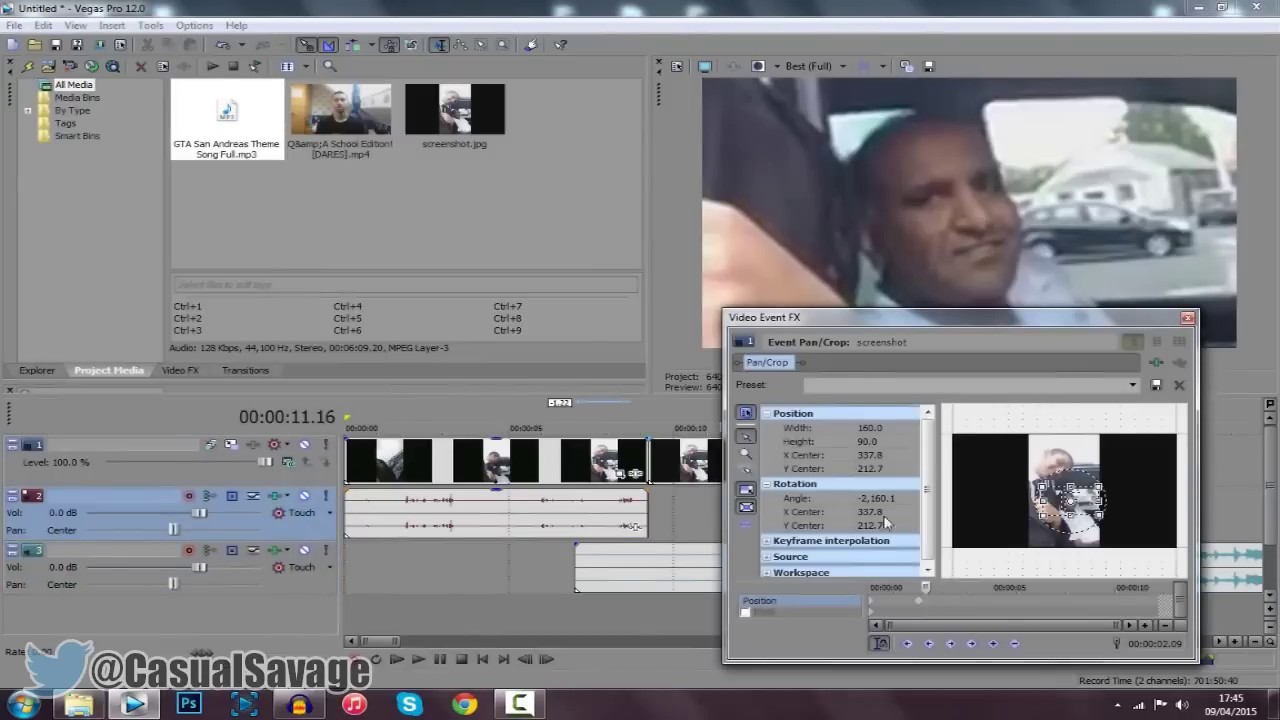
{"action": "left_click", "coordinate": [919, 601]}
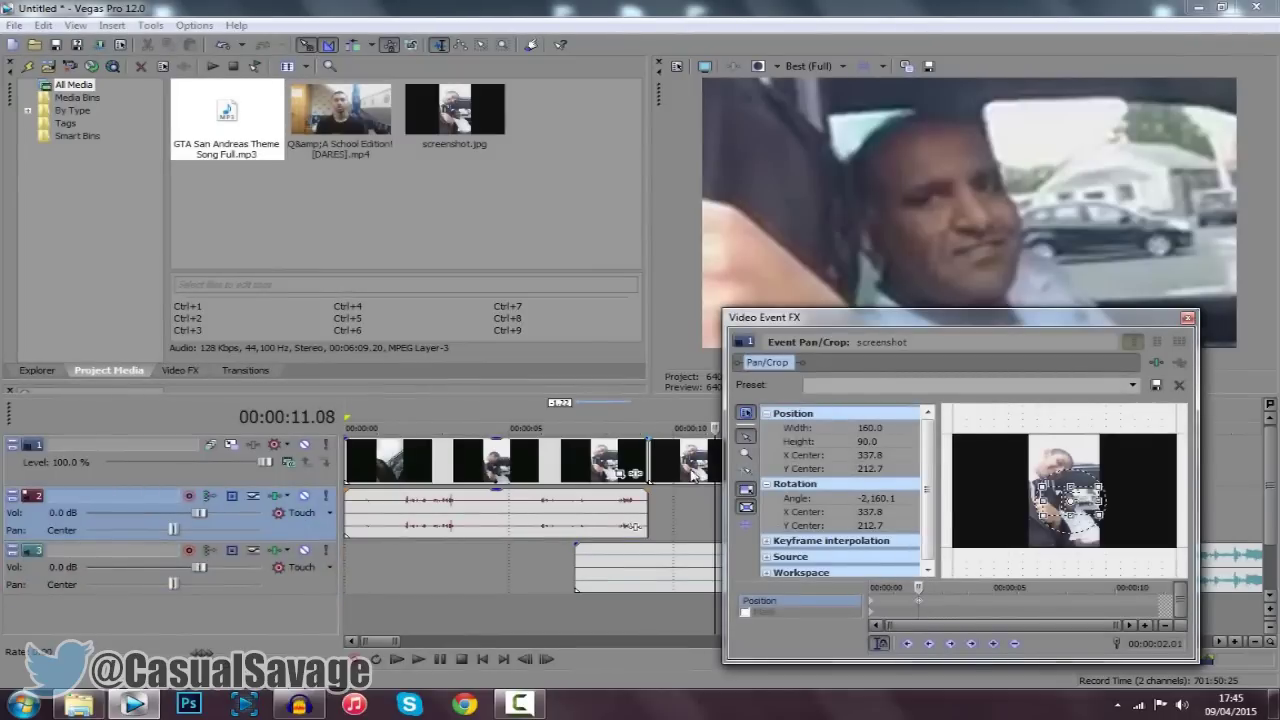
{"action": "left_click", "coordinate": [1187, 318]}
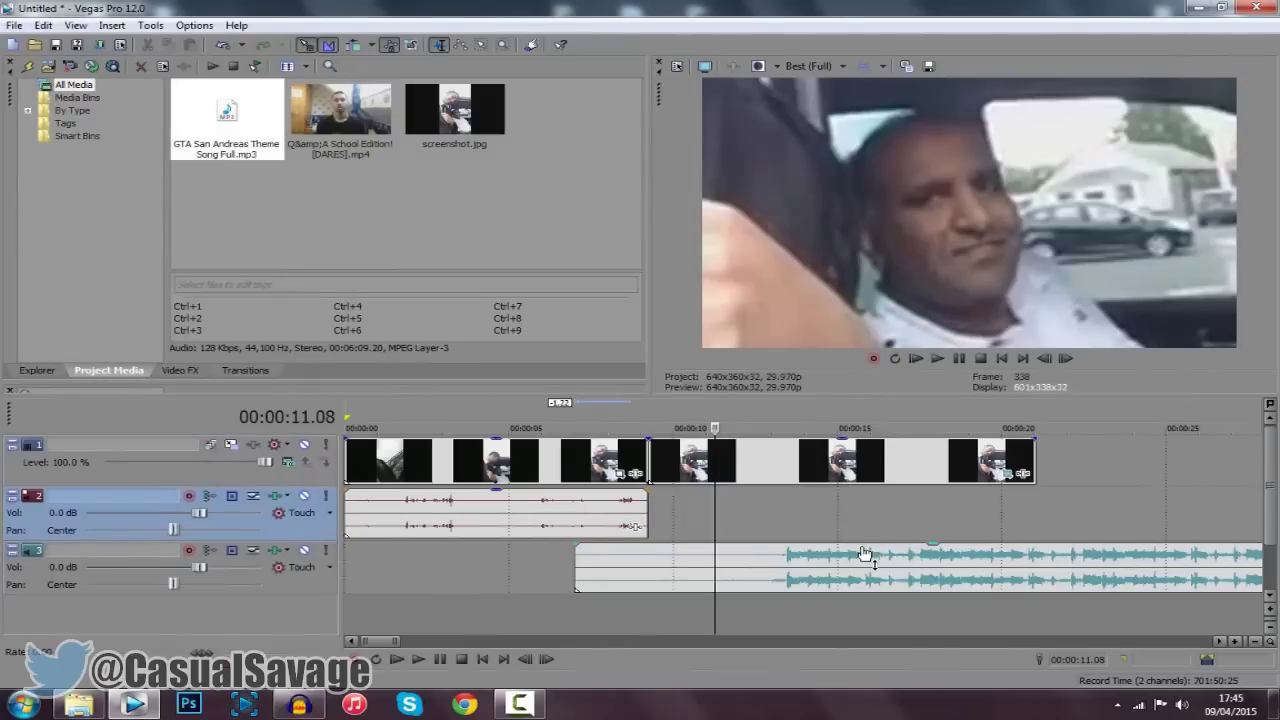
{"action": "left_click_drag", "start_coordinate": [862, 565], "coordinate": [796, 564]}
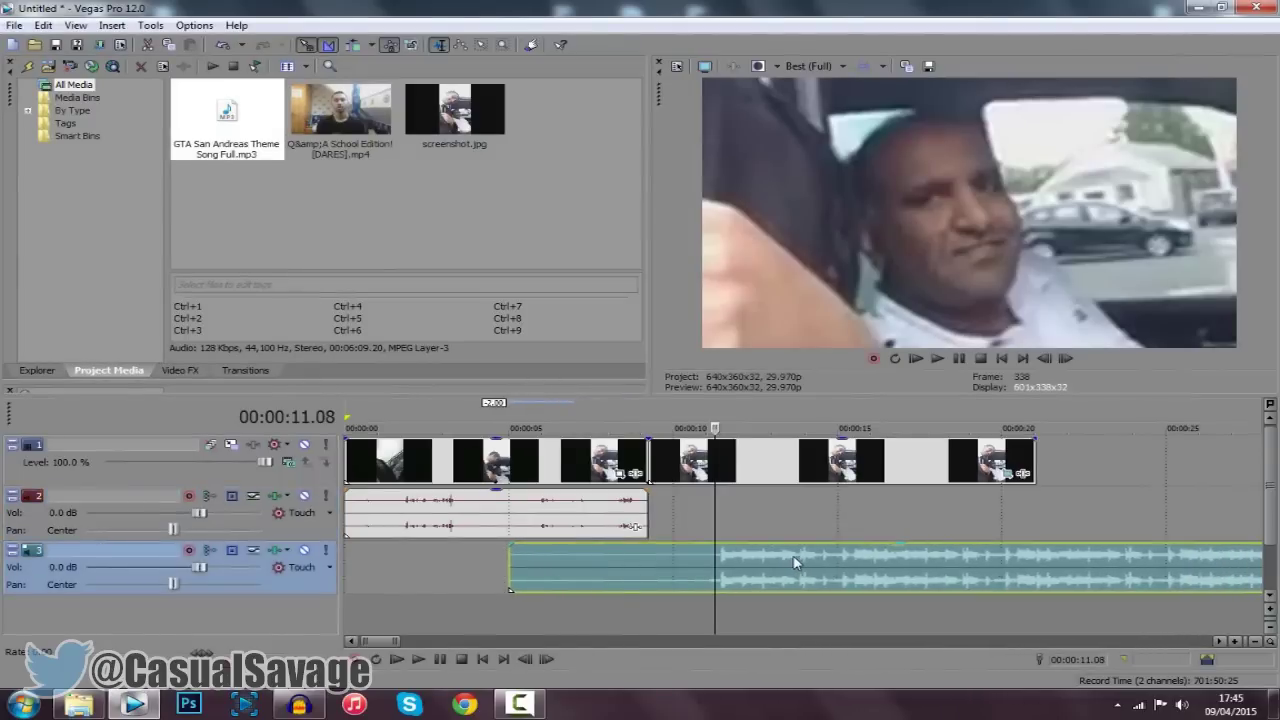
Shift the theme song slightly earlier to line its loud section up exactly with 00:00:11.08, and play back from 00:00:04.14.
{"action": "scroll", "coordinate": [840, 565], "scroll_direction": "up", "scroll_amount": 5}
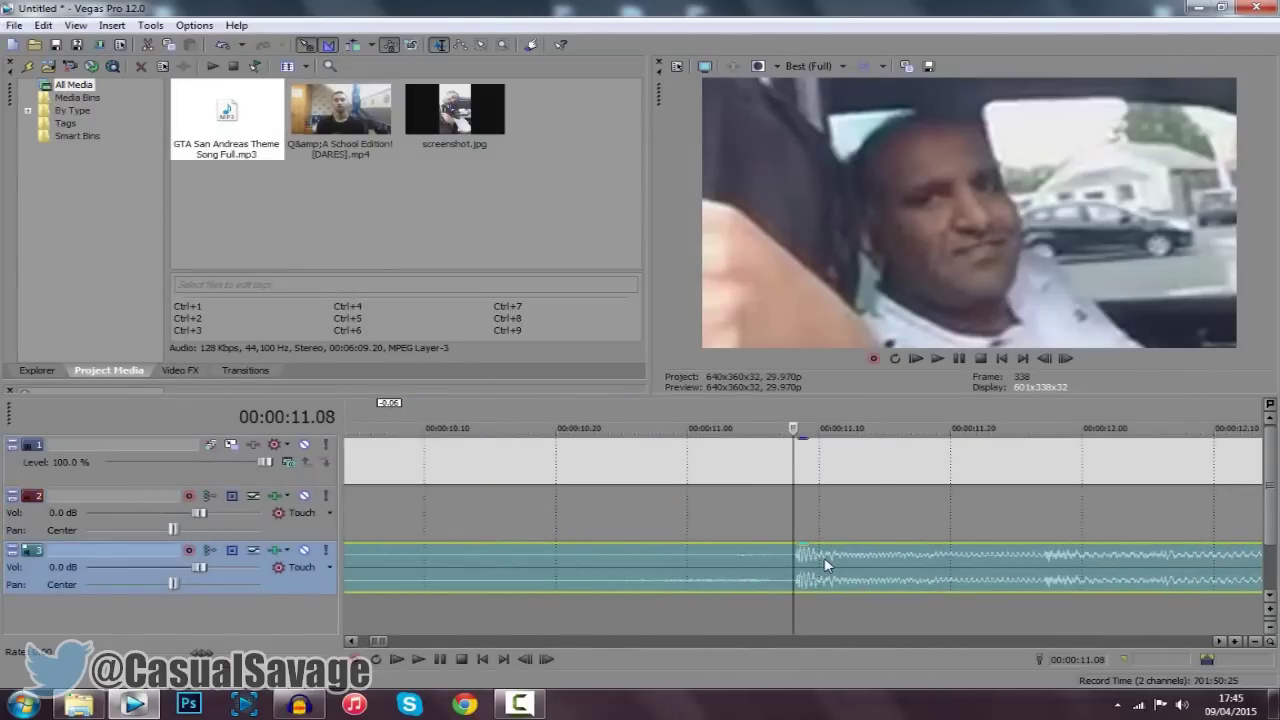
{"action": "scroll", "coordinate": [822, 557], "scroll_direction": "down", "scroll_amount": 5}
{"action": "left_click", "coordinate": [491, 559]}
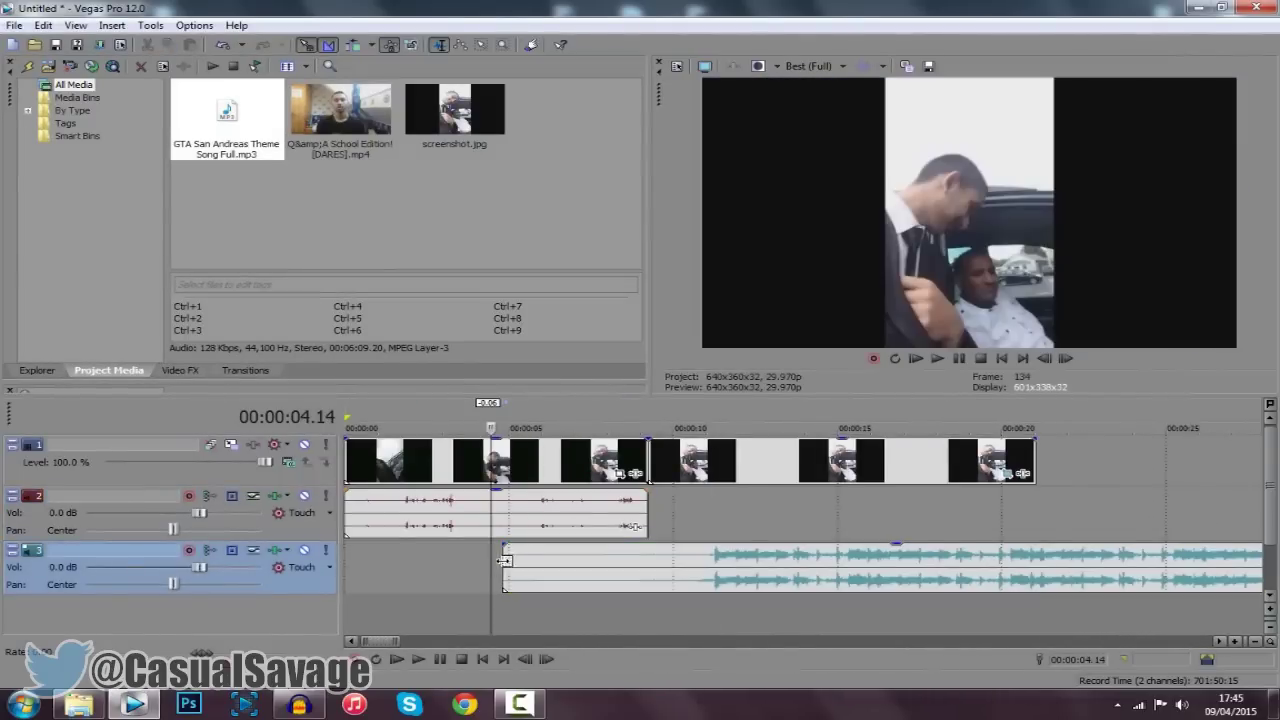
{"action": "key", "text": "space"}
{"action": "left_click", "coordinate": [991, 554]}
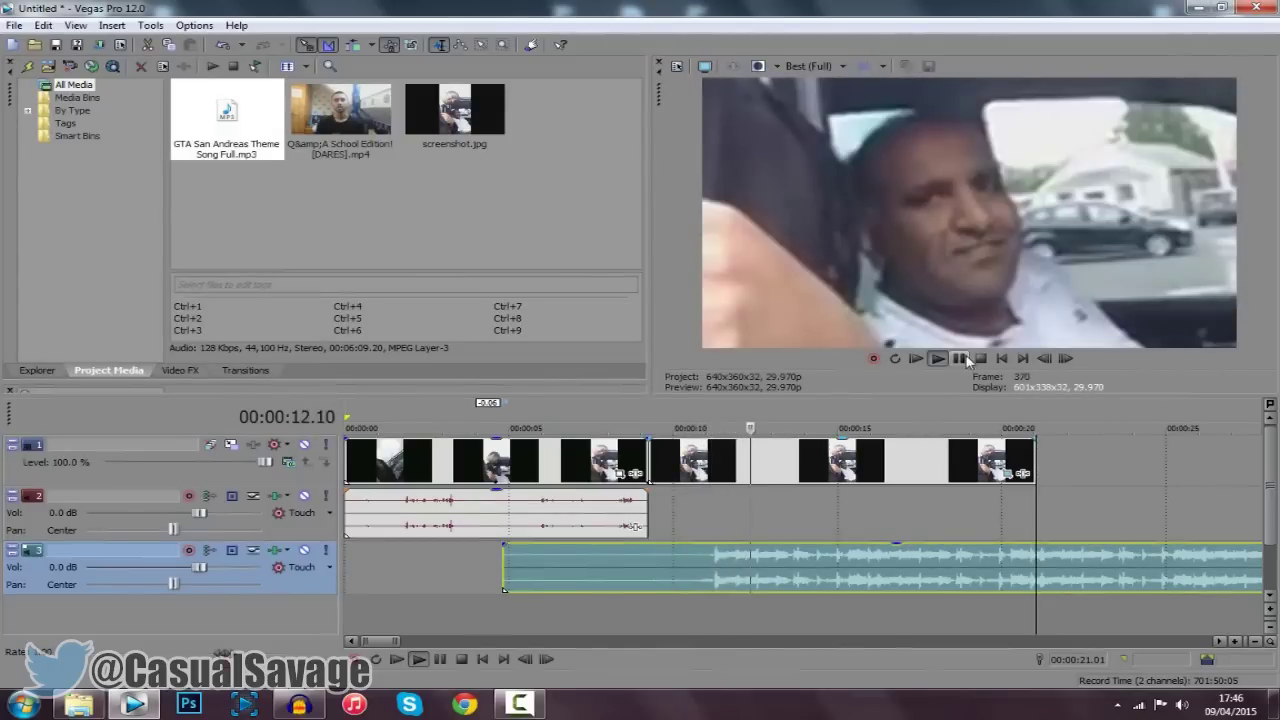
{"action": "left_click", "coordinate": [962, 359]}
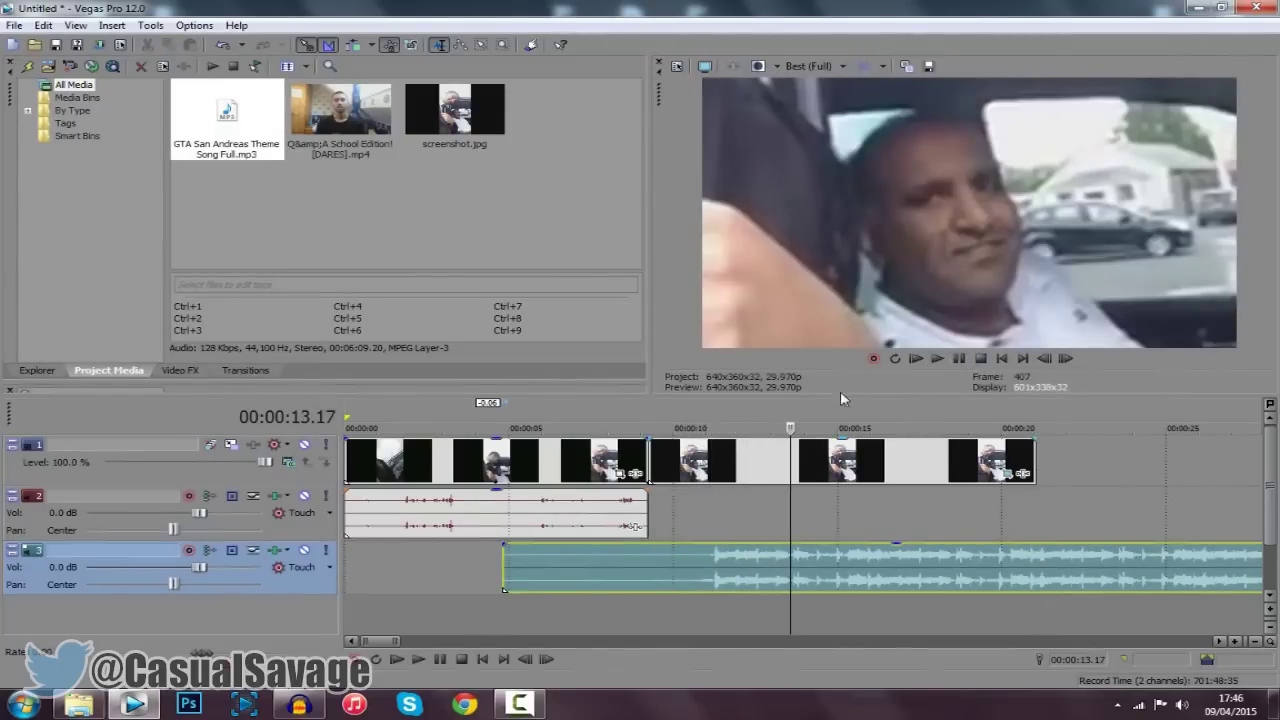
Add a timeline marker at 00:00:11.08, where the theme song's loud section begins.
{"action": "left_click", "coordinate": [718, 477]}
{"action": "scroll", "coordinate": [760, 475], "scroll_direction": "up", "scroll_amount": 8}
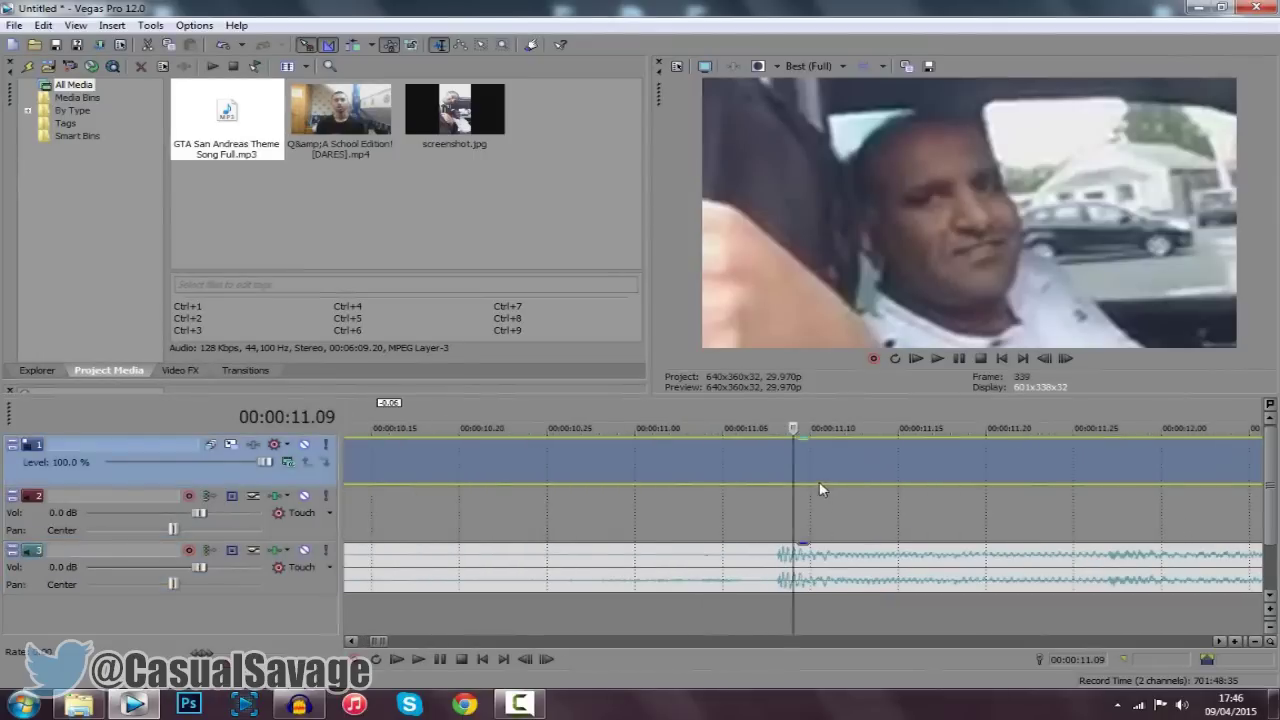
{"action": "left_click", "coordinate": [778, 478]}
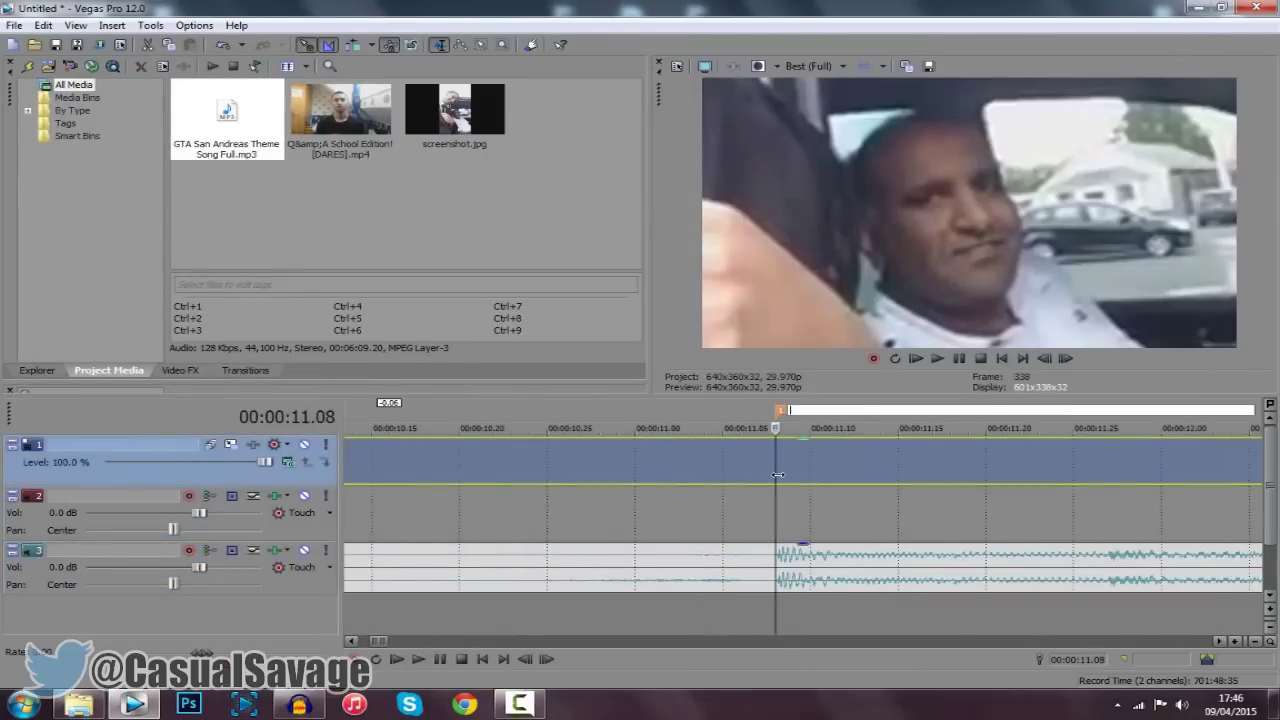
{"action": "scroll", "coordinate": [778, 474], "scroll_direction": "down", "scroll_amount": 10}
{"action": "scroll", "coordinate": [776, 472], "scroll_direction": "down", "scroll_amount": 2}
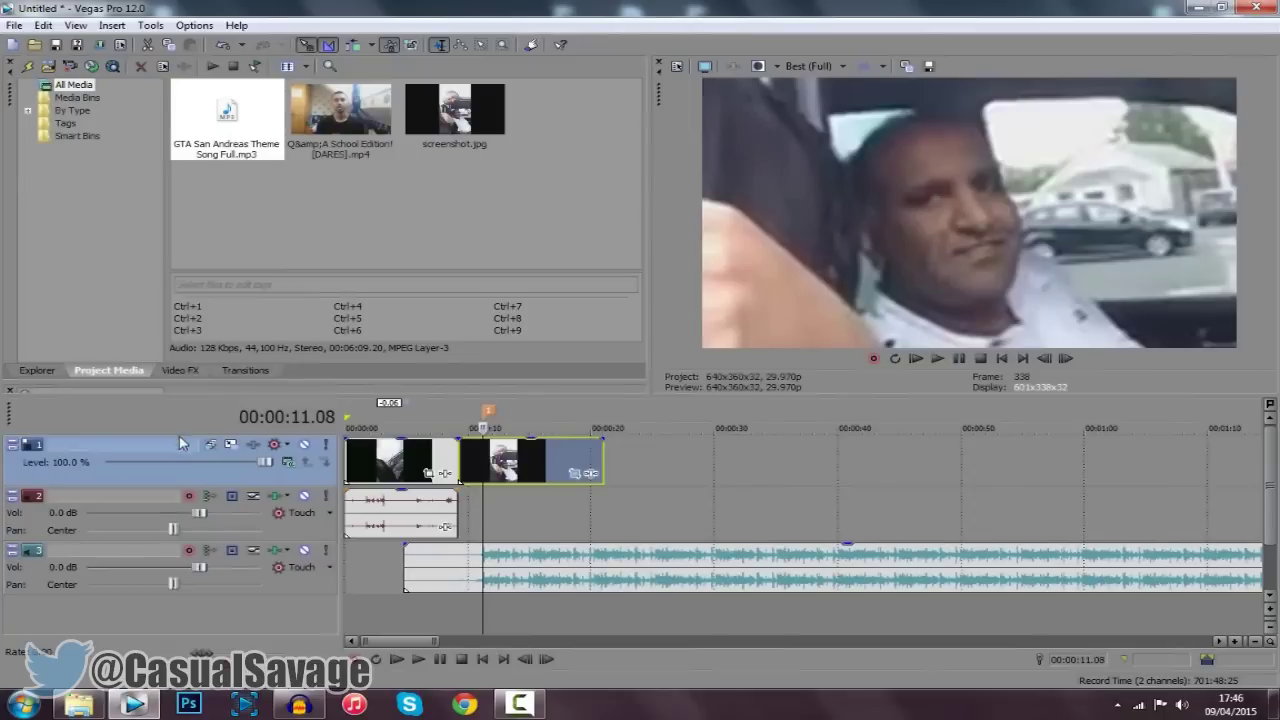
Insert a video track on top and place Thug Life Sunglasses [TRANSPARENT].png from the editing pack's Images folder at the marker.
{"action": "right_click", "coordinate": [318, 465]}
{"action": "left_click", "coordinate": [430, 266]}
{"action": "scroll", "coordinate": [722, 468], "scroll_direction": "up", "scroll_amount": 3}
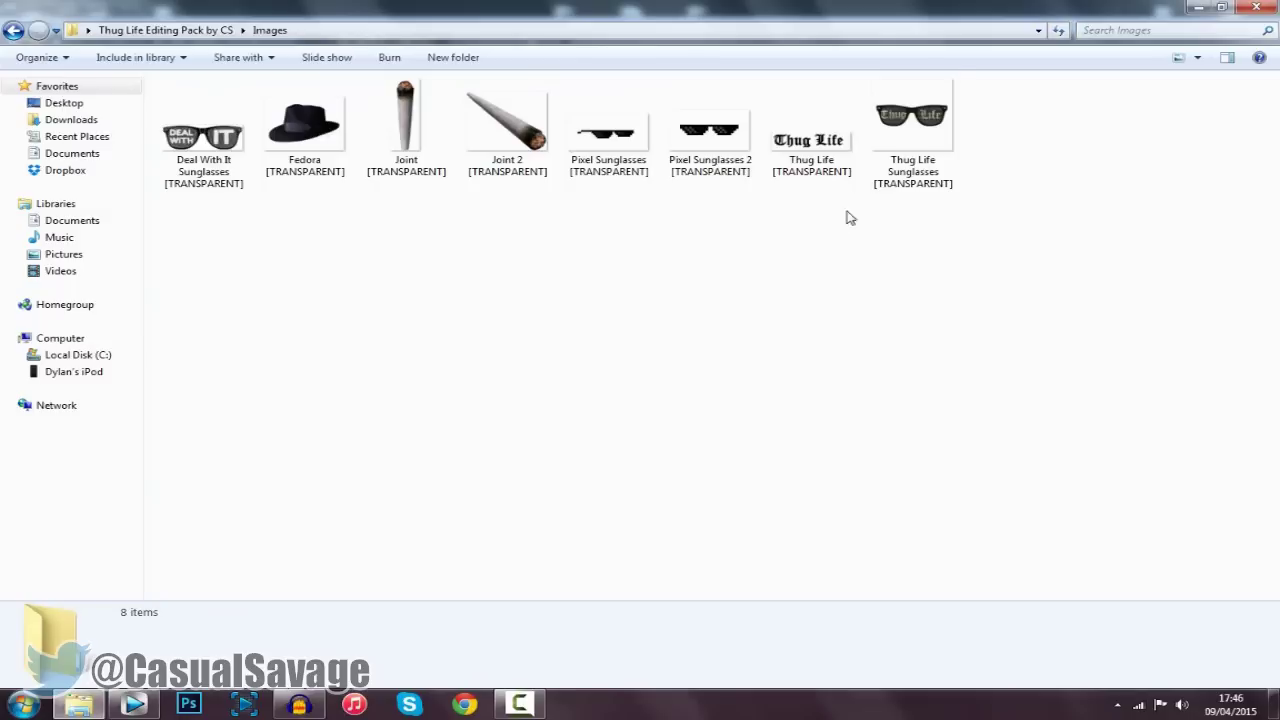
{"action": "left_click", "coordinate": [910, 125]}
{"action": "left_click_drag", "start_coordinate": [921, 118], "coordinate": [760, 478]}
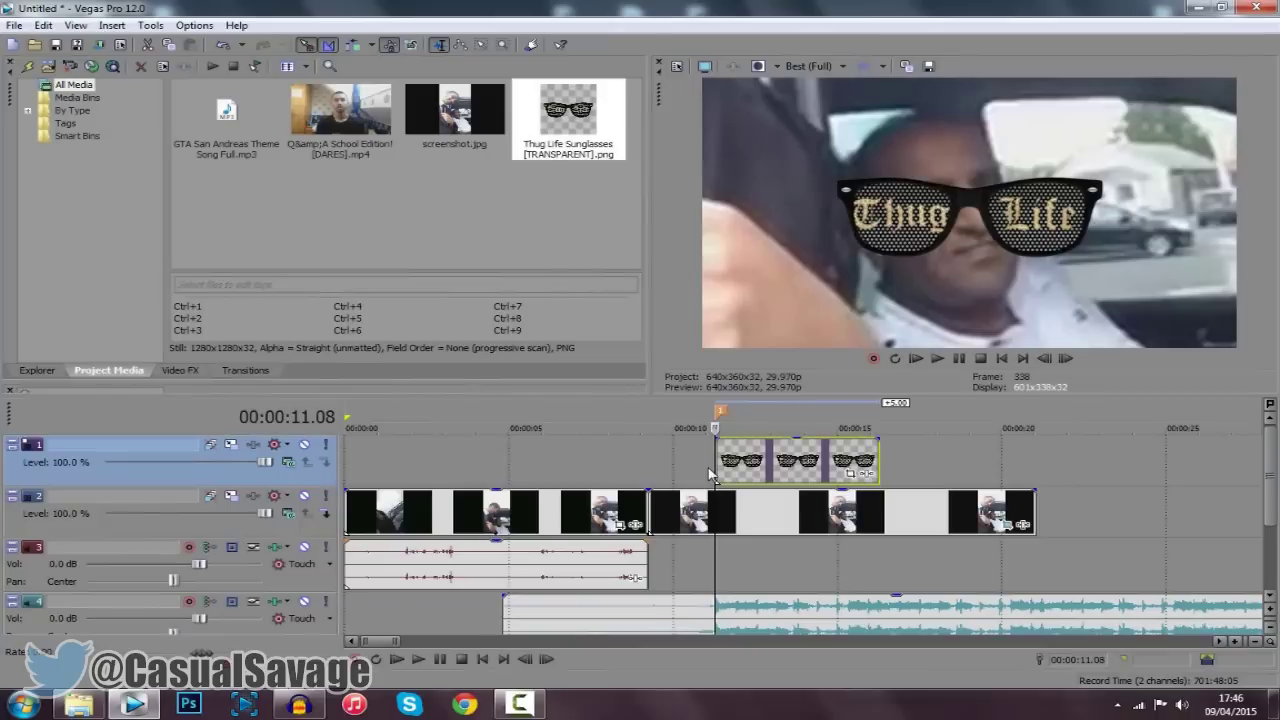
Fit the sunglasses over the man's eyes with Track Motion, about 361 × 203 at X -2.27, Y 18.17, rotated -16.5°.
{"action": "left_click", "coordinate": [231, 445]}
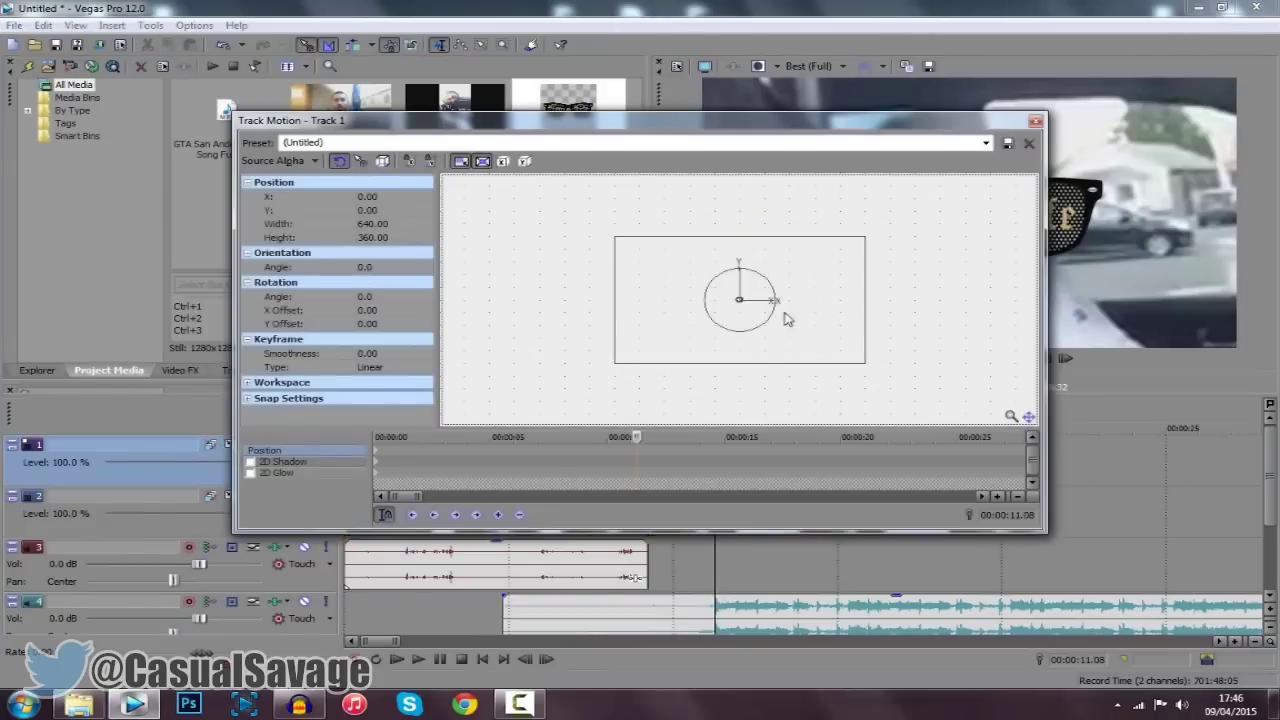
{"action": "left_click_drag", "start_coordinate": [779, 134], "coordinate": [610, 247]}
{"action": "left_click_drag", "start_coordinate": [693, 491], "coordinate": [631, 431]}
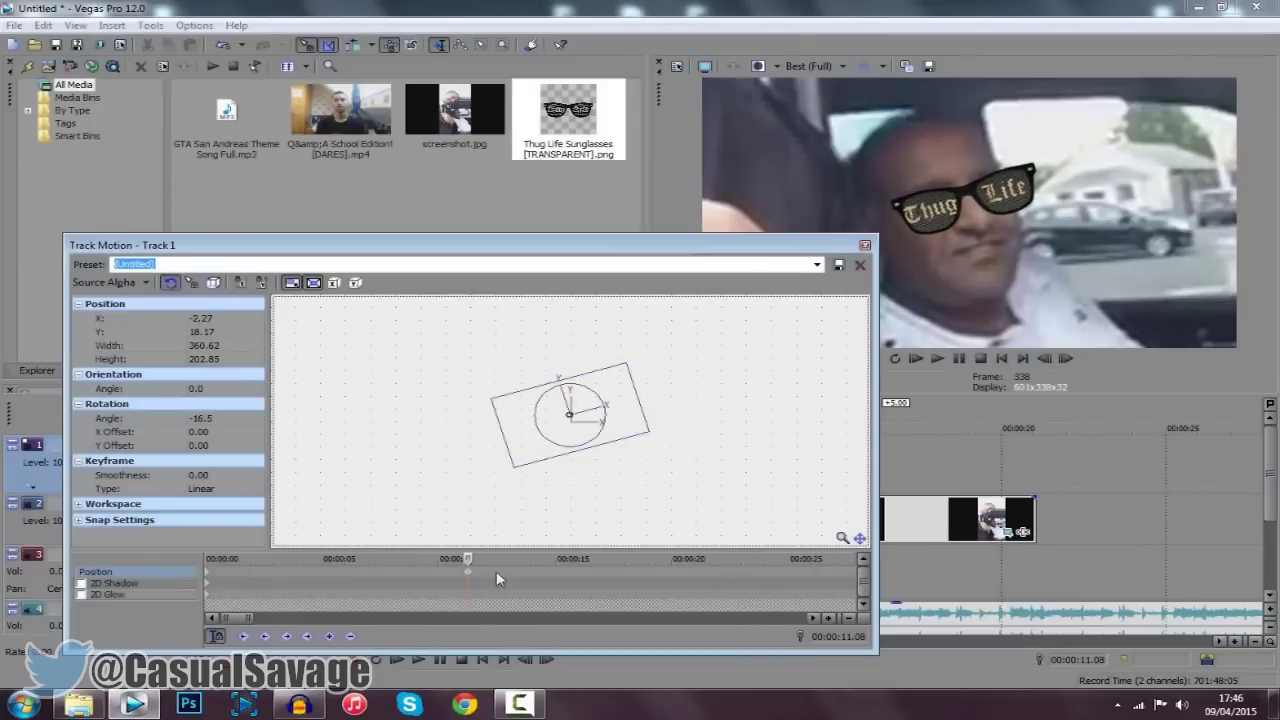
Move the sunglasses' fitted position keyframe to 00:00:13.10.
{"action": "left_click_drag", "start_coordinate": [700, 245], "coordinate": [810, 481]}
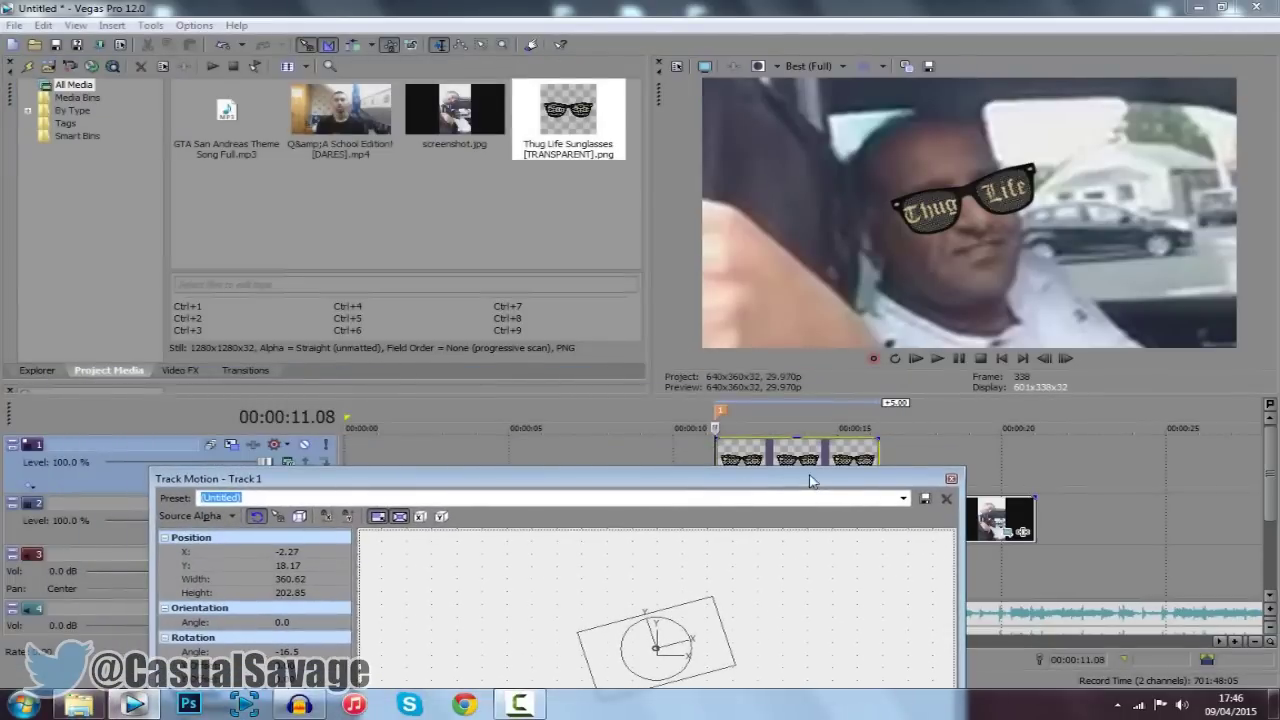
{"action": "left_click", "coordinate": [753, 410]}
{"action": "left_click", "coordinate": [769, 410]}
{"action": "left_click", "coordinate": [784, 411]}
{"action": "left_click_drag", "start_coordinate": [755, 484], "coordinate": [700, 283]}
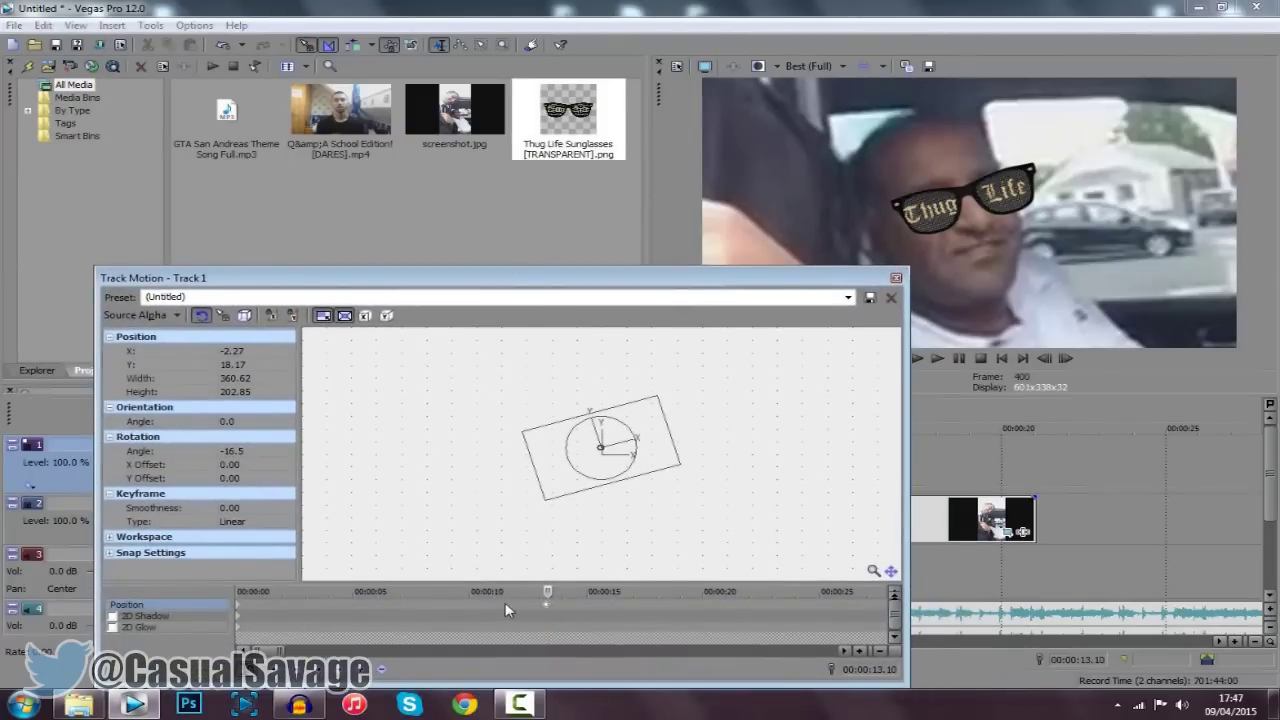
Move the sunglasses above the frame at 00:00:11.08, to about X 9.43, Y 562.81, close Track Motion and play back the drop-in.
{"action": "left_click", "coordinate": [494, 610]}
{"action": "left_click_drag", "start_coordinate": [727, 273], "coordinate": [737, 488]}
{"action": "left_click", "coordinate": [714, 457]}
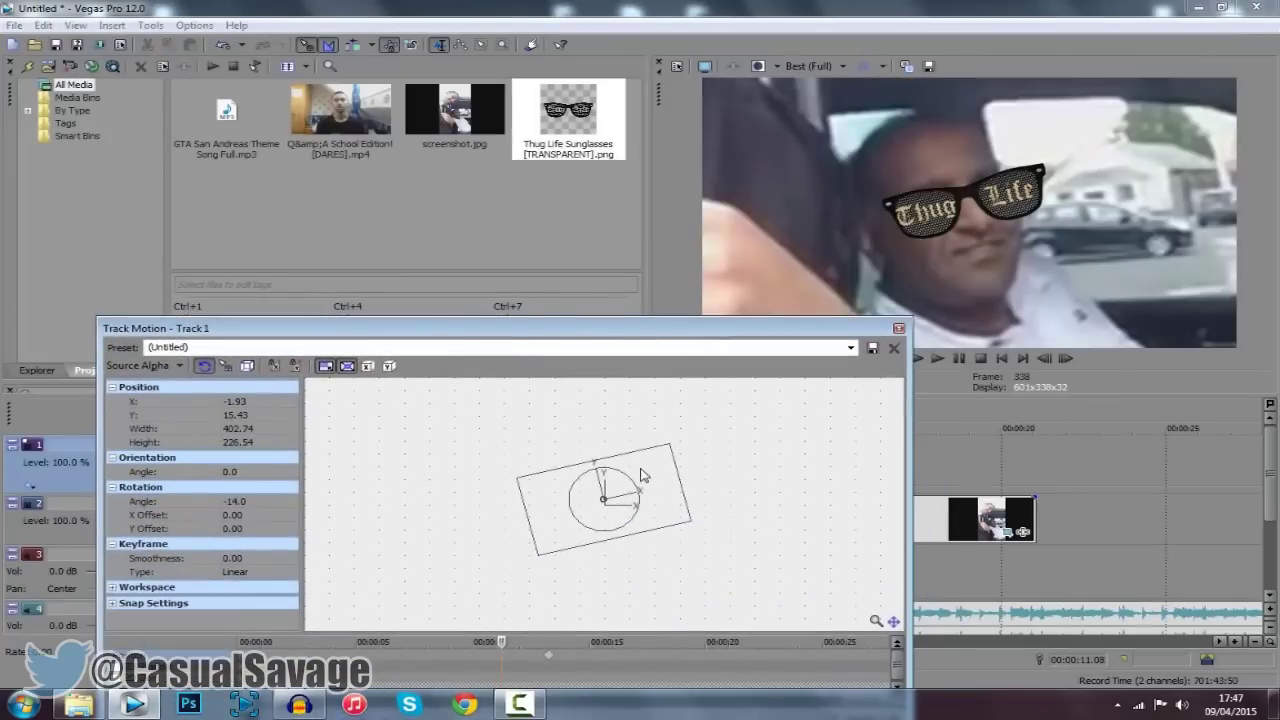
{"action": "left_click_drag", "start_coordinate": [666, 477], "coordinate": [660, 281]}
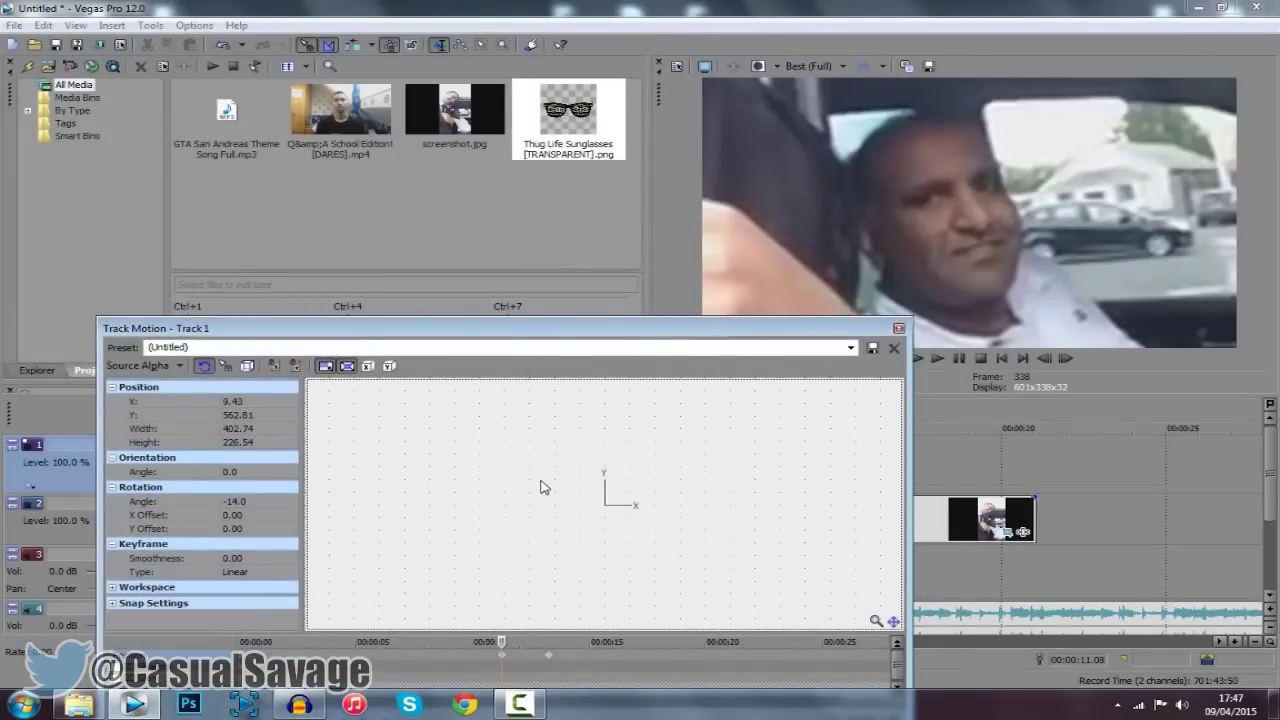
{"action": "left_click", "coordinate": [899, 328]}
{"action": "left_click", "coordinate": [678, 463]}
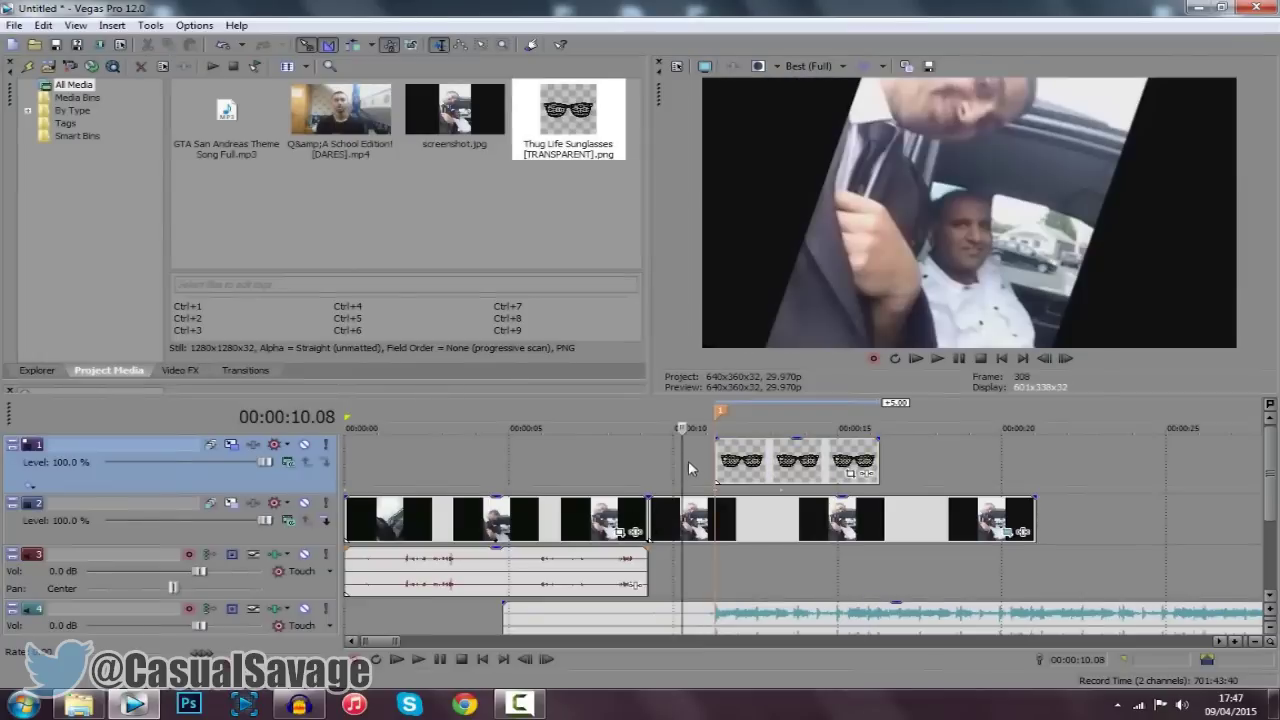
{"action": "key", "text": "space"}
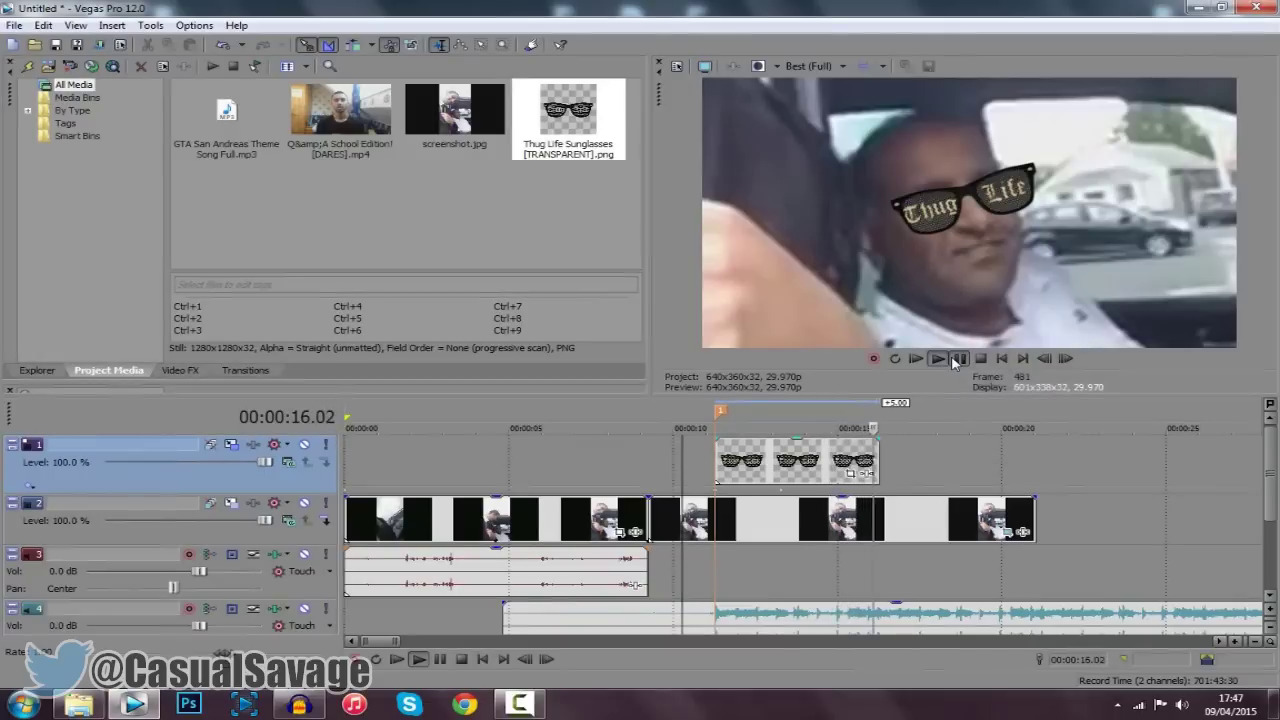
{"action": "key", "text": "Return"}
Insert another video track on top and place Joint 2 [TRANSPARENT].png from the Images folder on it, starting at 00:00:13.08.
{"action": "right_click", "coordinate": [320, 480]}
{"action": "left_click", "coordinate": [400, 279]}
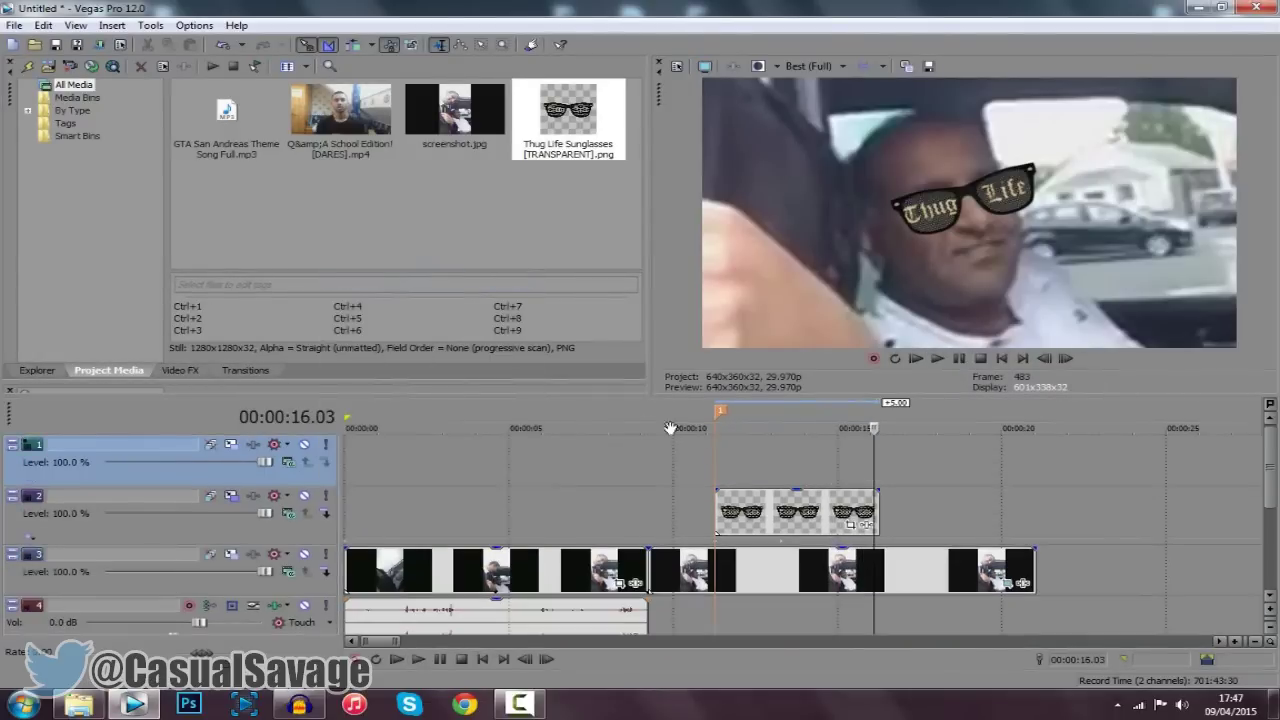
{"action": "left_click", "coordinate": [77, 706]}
{"action": "left_click_drag", "start_coordinate": [505, 128], "coordinate": [421, 291]}
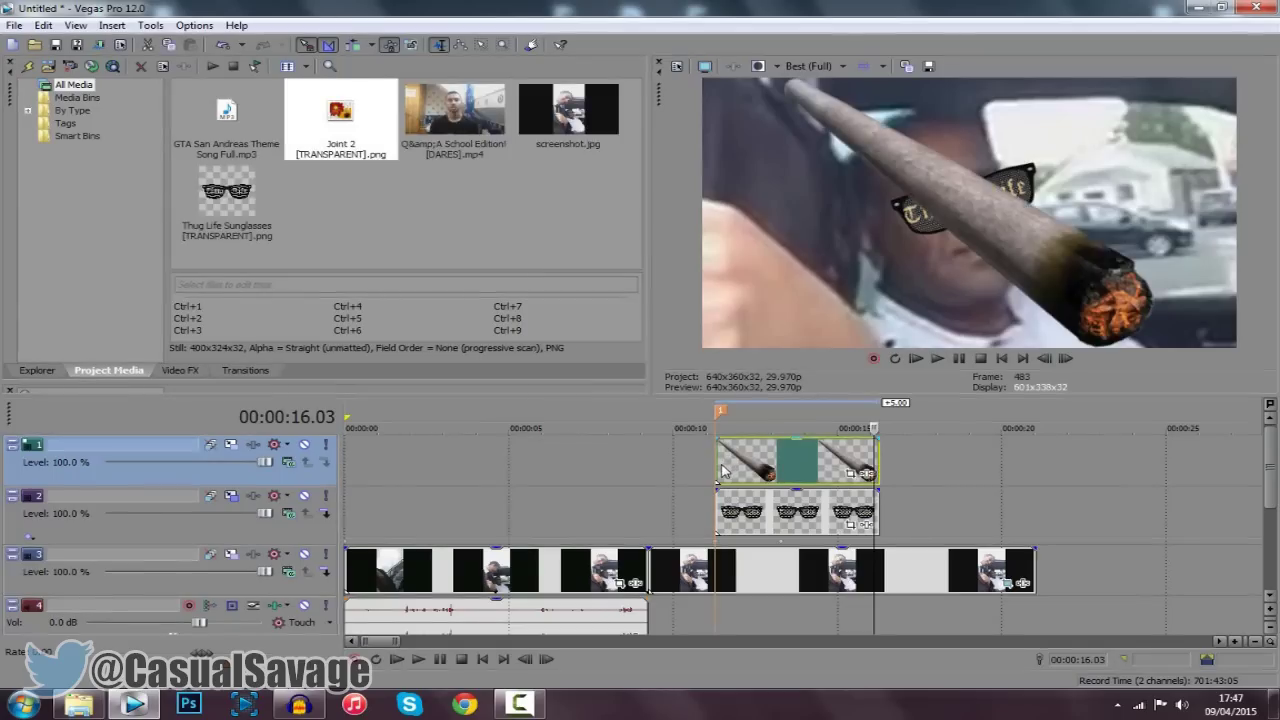
{"action": "left_click", "coordinate": [724, 470]}
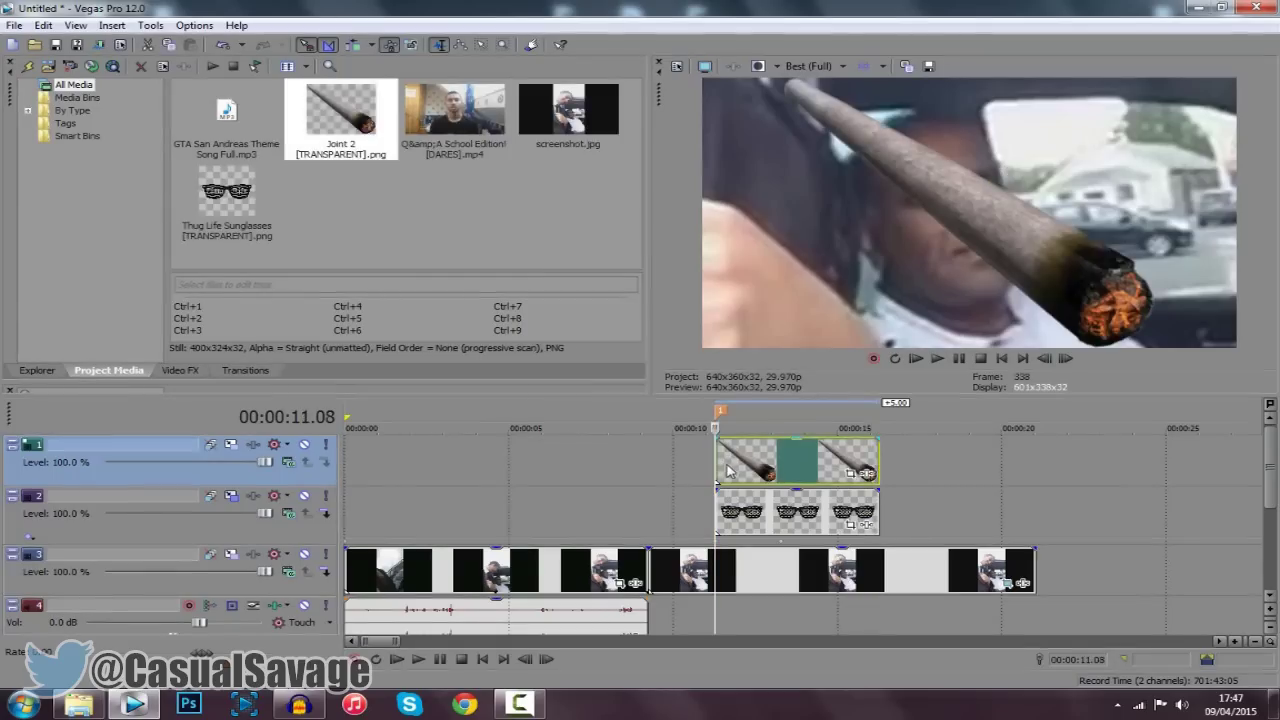
{"action": "left_click", "coordinate": [784, 551]}
{"action": "left_click_drag", "start_coordinate": [804, 458], "coordinate": [871, 455]}
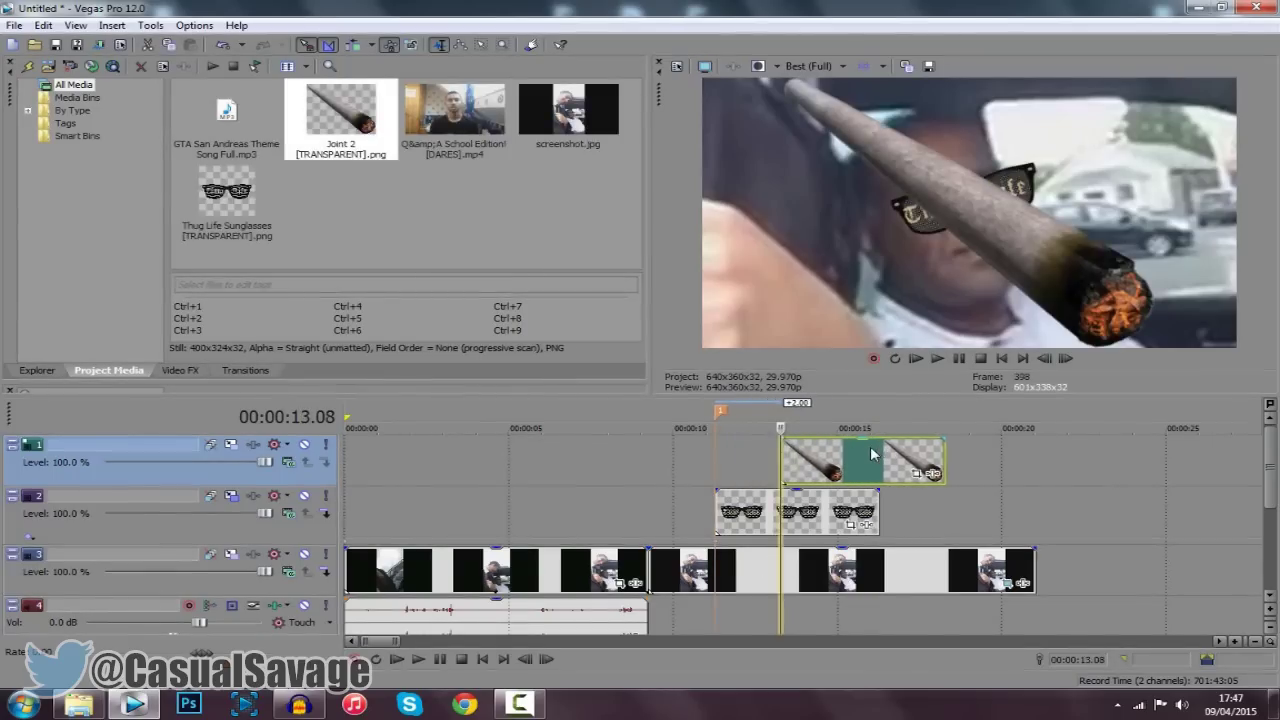
Fit the joint to the man's mouth at about 114 × 64, X 74.95, Y -59.05, rotated -21.2°, and move that keyframe to 00:00:15.00.
{"action": "left_click", "coordinate": [231, 445]}
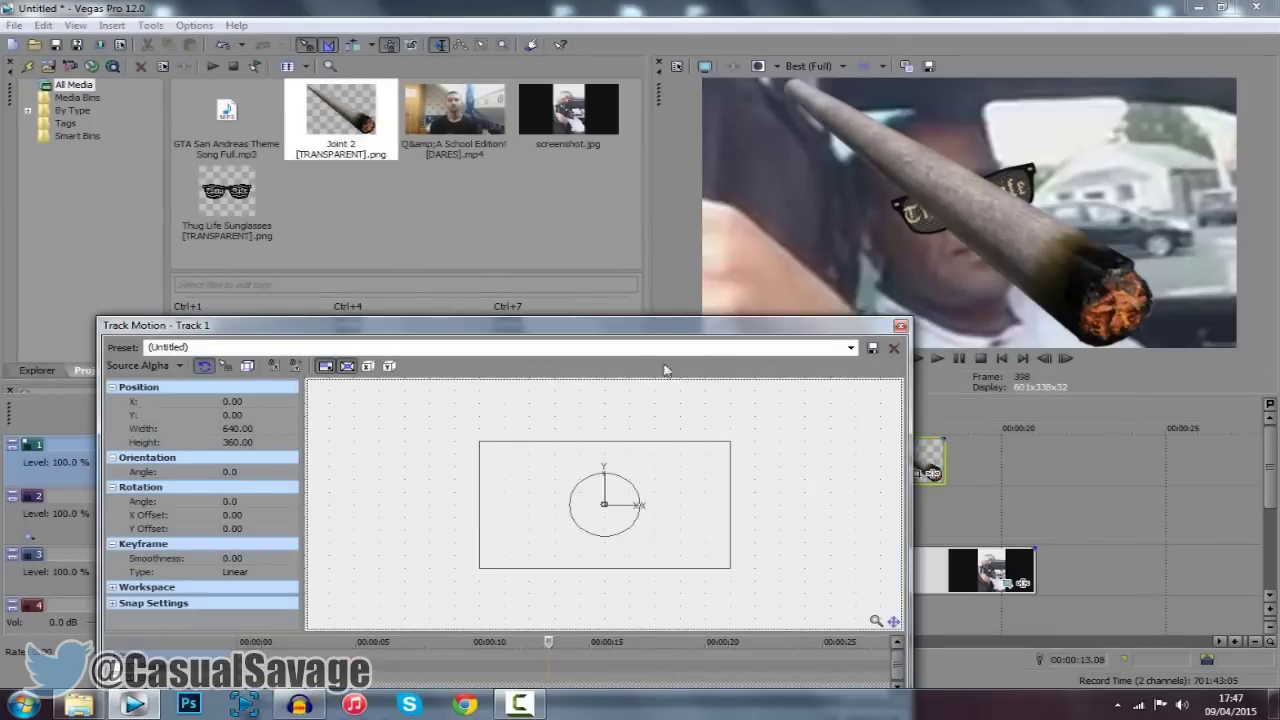
{"action": "left_click_drag", "start_coordinate": [730, 569], "coordinate": [652, 535]}
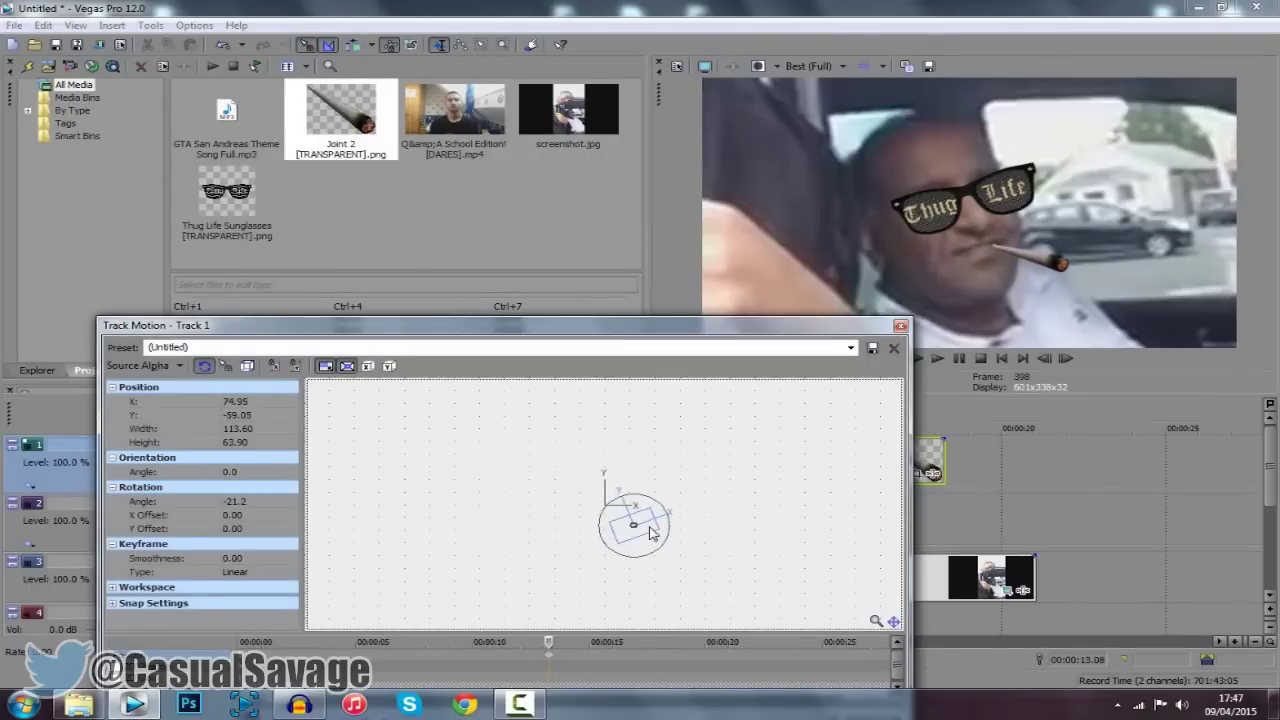
{"action": "left_click_drag", "start_coordinate": [801, 318], "coordinate": [760, 492]}
{"action": "left_click", "coordinate": [826, 412]}
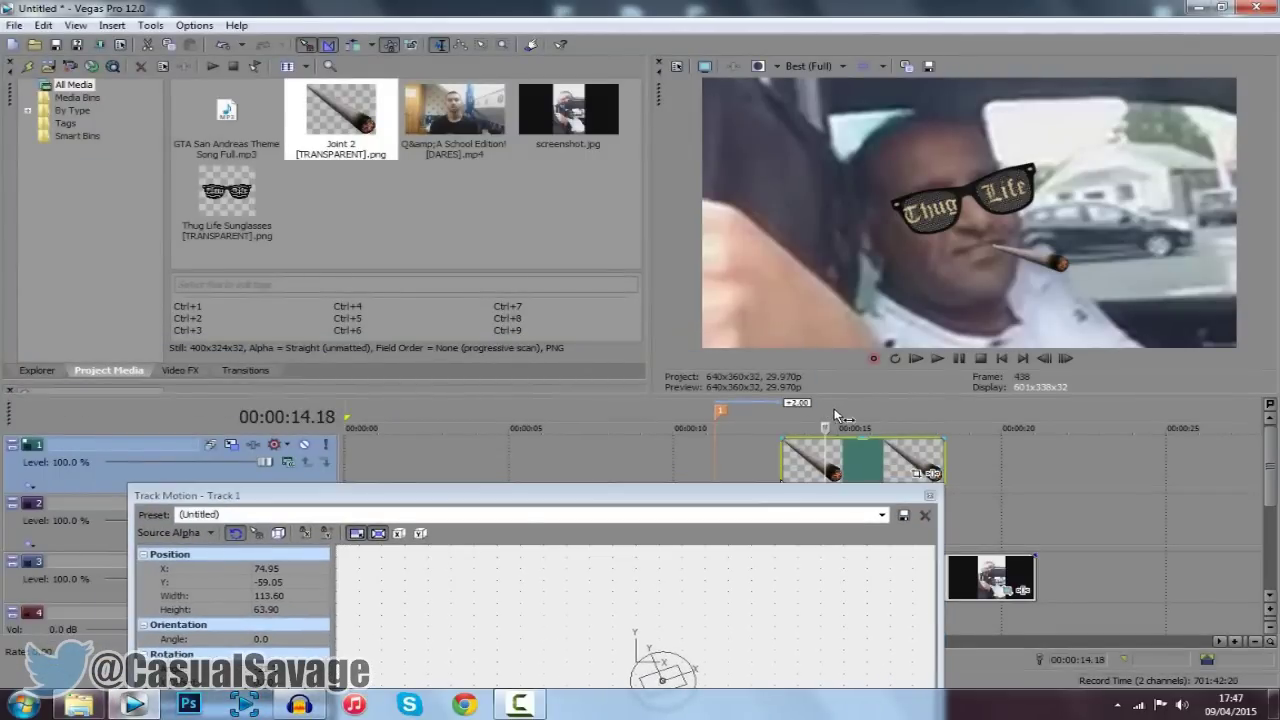
{"action": "left_click_drag", "start_coordinate": [694, 505], "coordinate": [701, 280]}
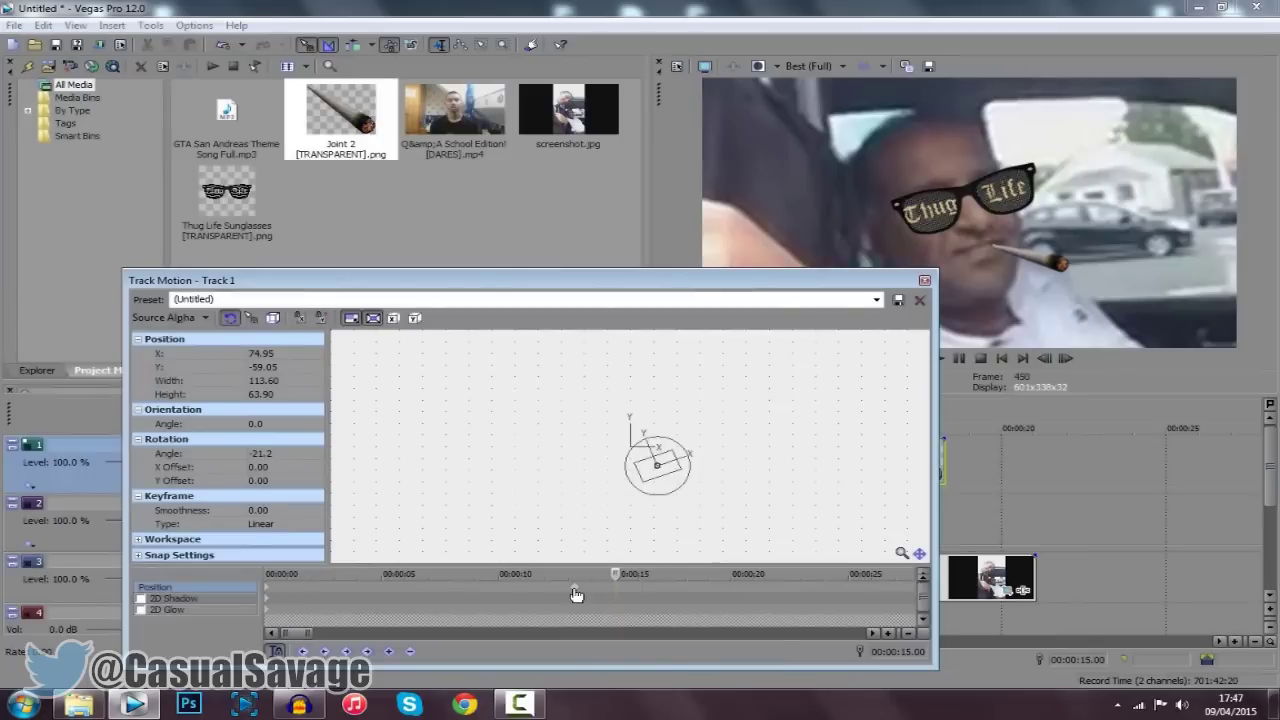
{"action": "left_click", "coordinate": [579, 588]}
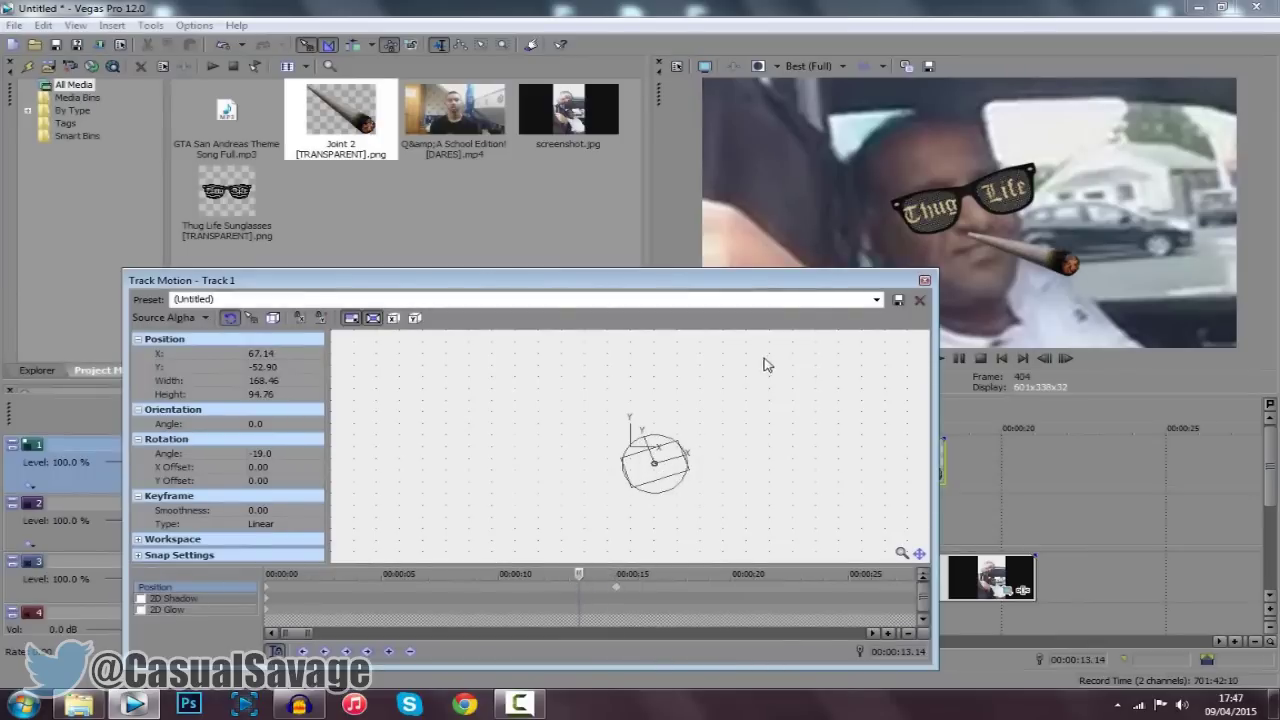
Move the joint outside the frame at its start, 00:00:13.08, close Track Motion and play back its entrance.
{"action": "left_click_drag", "start_coordinate": [770, 423], "coordinate": [795, 493]}
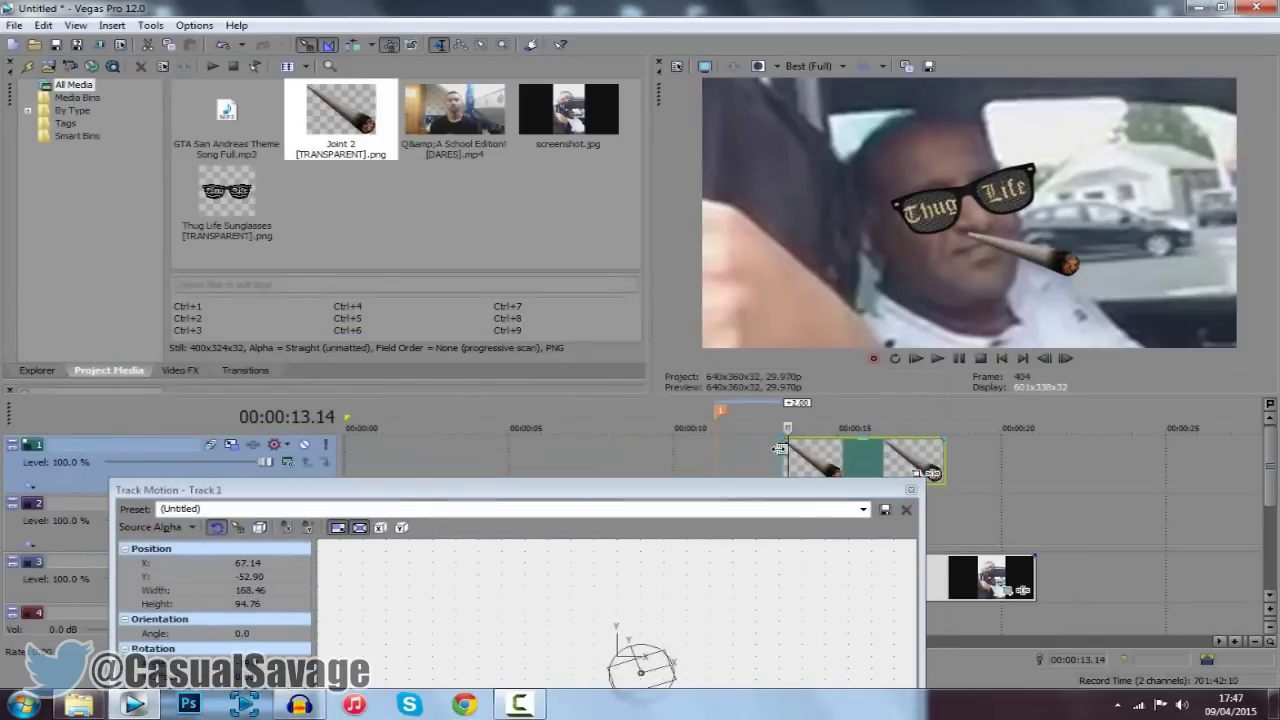
{"action": "left_click_drag", "start_coordinate": [703, 514], "coordinate": [707, 319]}
{"action": "left_click_drag", "start_coordinate": [642, 516], "coordinate": [882, 312]}
{"action": "left_click", "coordinate": [911, 336]}
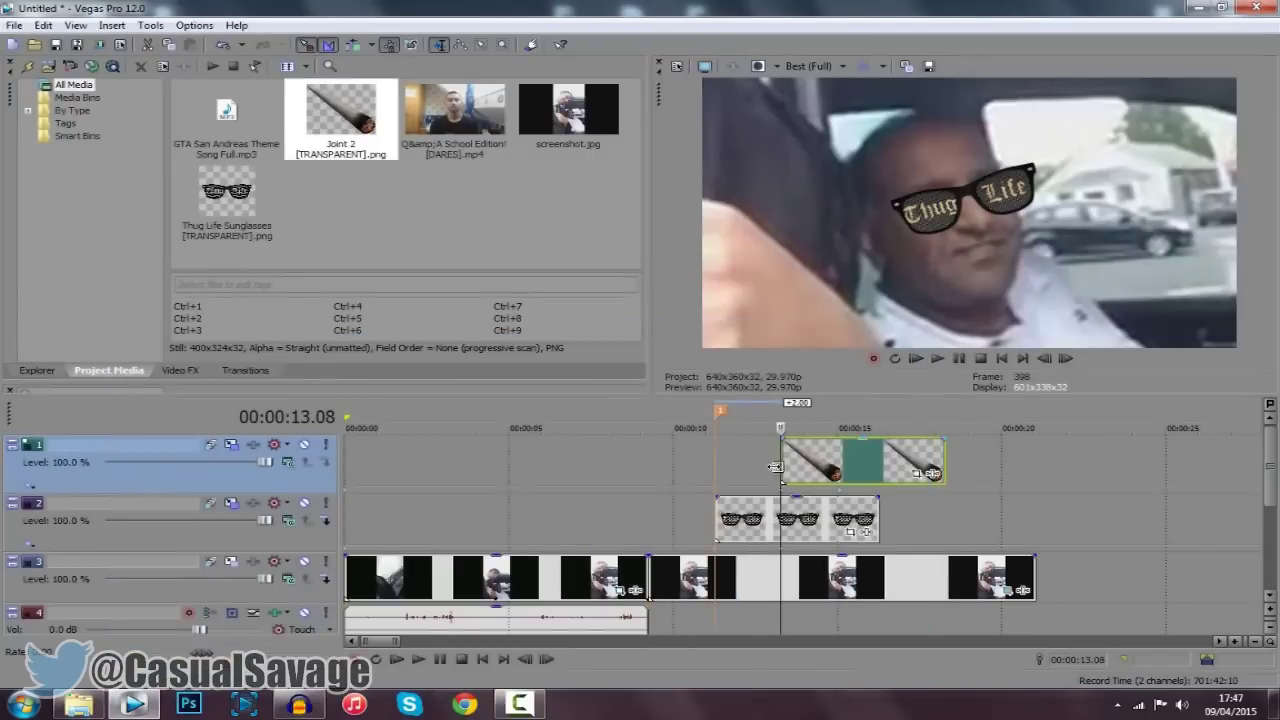
{"action": "left_click", "coordinate": [689, 477]}
{"action": "key", "text": "space"}
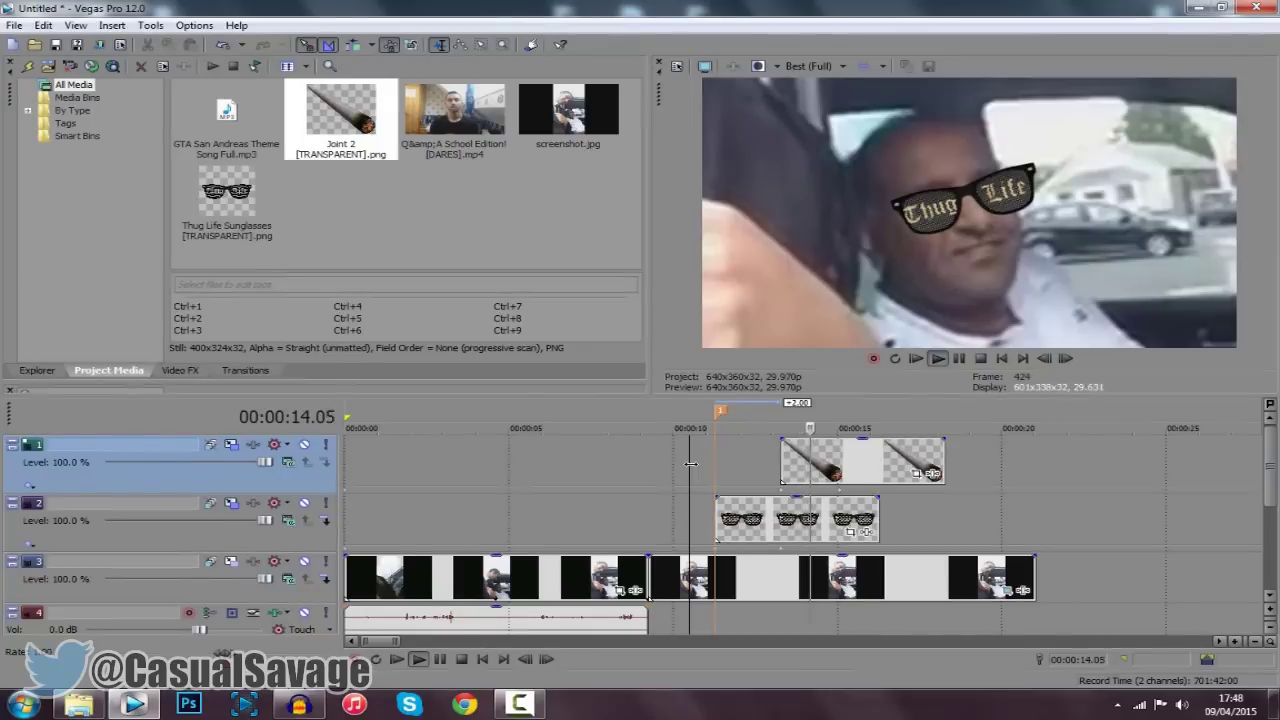
{"action": "left_click", "coordinate": [957, 358]}
Insert a further video track on top and place Thug Life [TRANSPARENT].png from the Images folder at 00:00:16.17.
{"action": "right_click", "coordinate": [330, 495]}
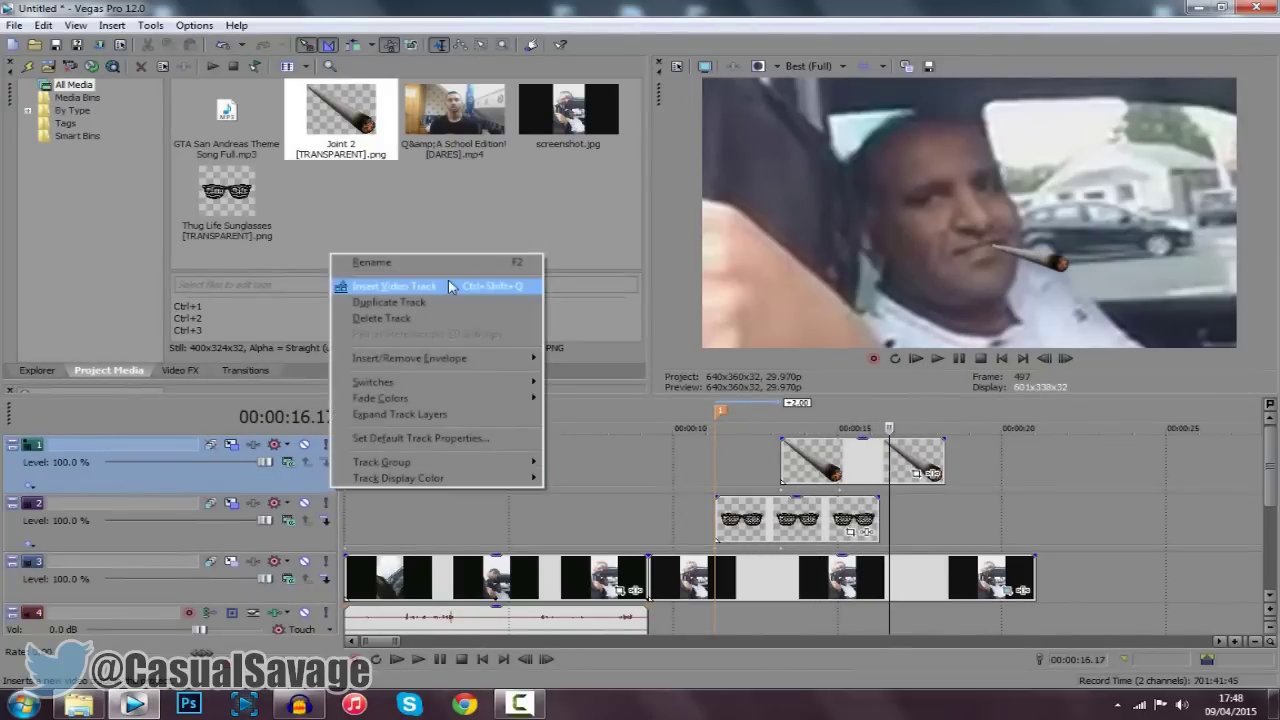
{"action": "left_click", "coordinate": [400, 283]}
{"action": "left_click", "coordinate": [78, 705]}
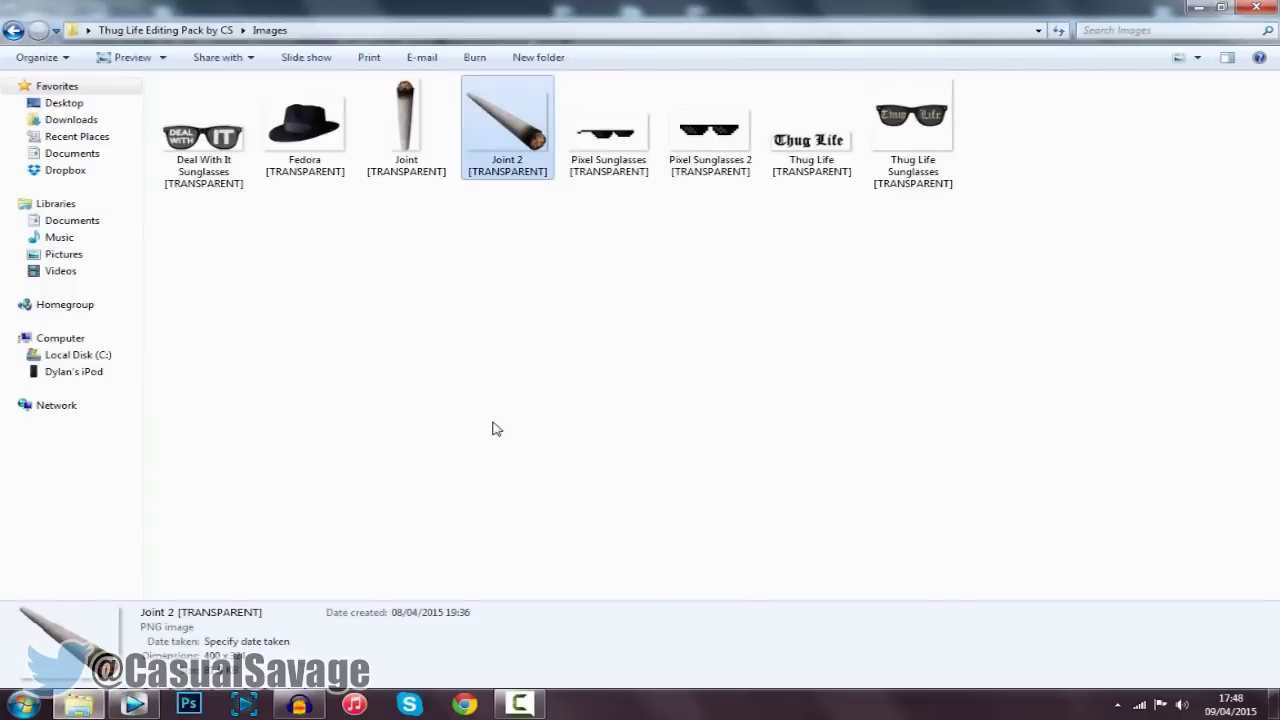
{"action": "left_click_drag", "start_coordinate": [810, 135], "coordinate": [888, 459]}
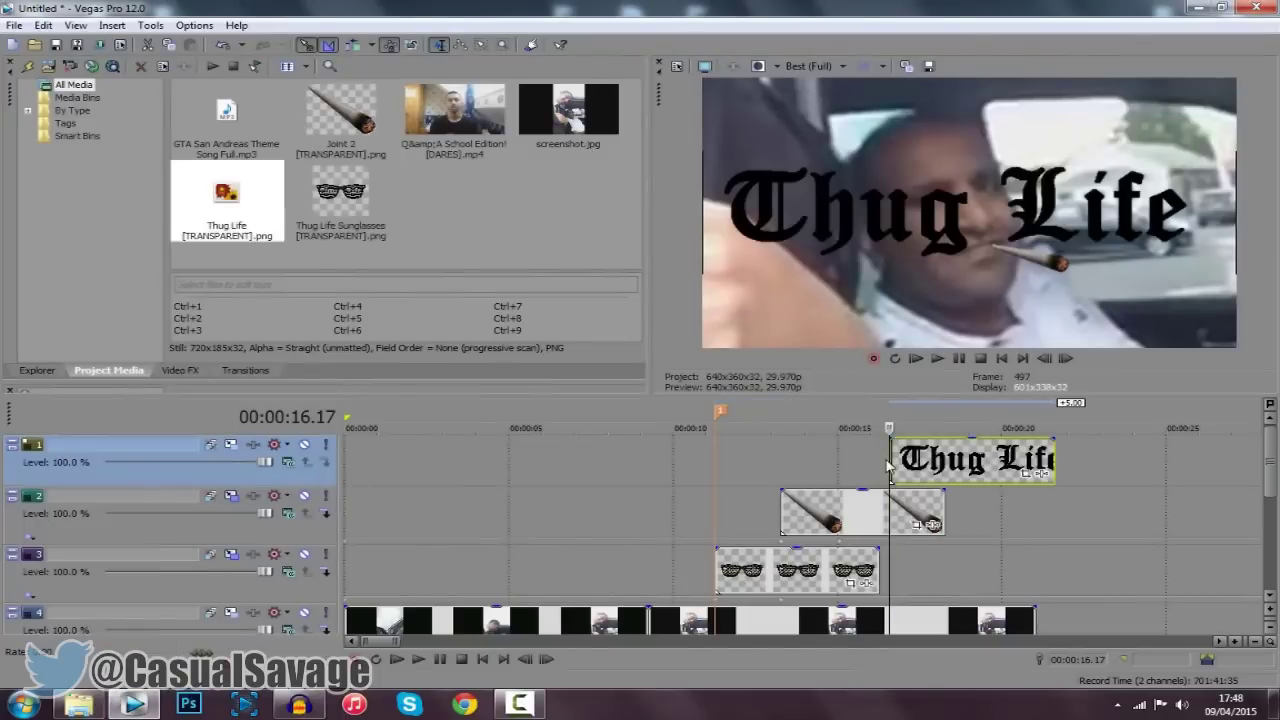
Scale the Thug Life text to about 381 × 214 and position it at X 138.08, Y -135.62 in the lower right of the picture.
{"action": "left_click", "coordinate": [234, 446]}
{"action": "mouse_move", "coordinate": [732, 563]}
{"action": "left_mouse_down"}
{"action": "mouse_move", "coordinate": [686, 532]}
{"action": "mouse_move", "coordinate": [703, 562]}
{"action": "mouse_move", "coordinate": [727, 569]}
{"action": "left_mouse_up"}
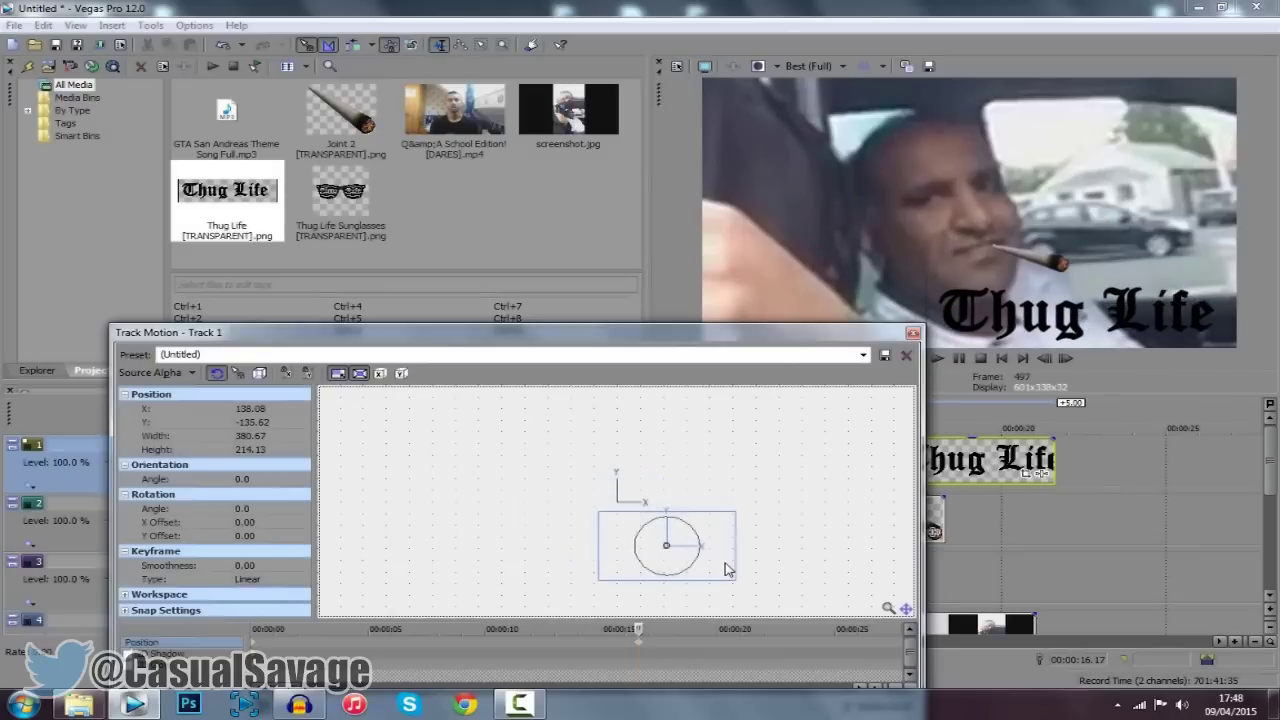
{"action": "left_click", "coordinate": [913, 332]}
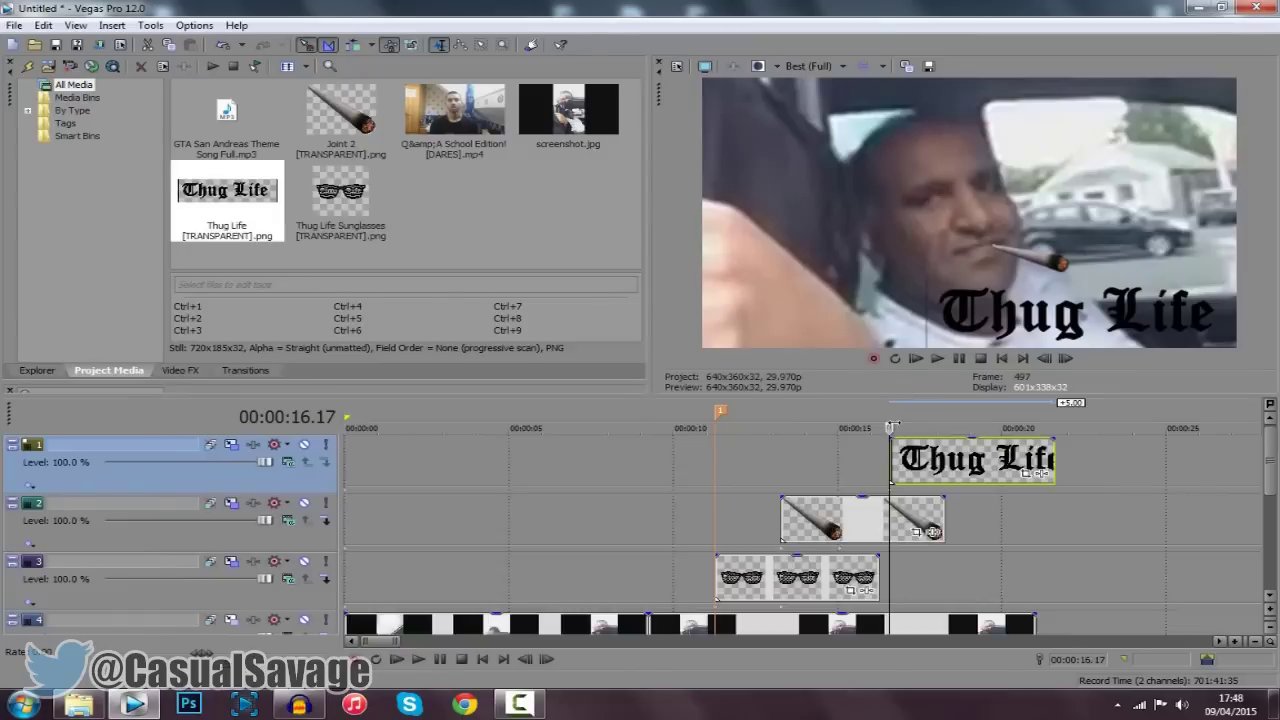
Give the Thug Life text a fade-in of about one second.
{"action": "scroll", "coordinate": [838, 428], "scroll_direction": "up", "scroll_amount": 3}
{"action": "left_click_drag", "start_coordinate": [810, 436], "coordinate": [917, 456]}
{"action": "scroll", "coordinate": [917, 456], "scroll_direction": "down", "scroll_amount": 8}
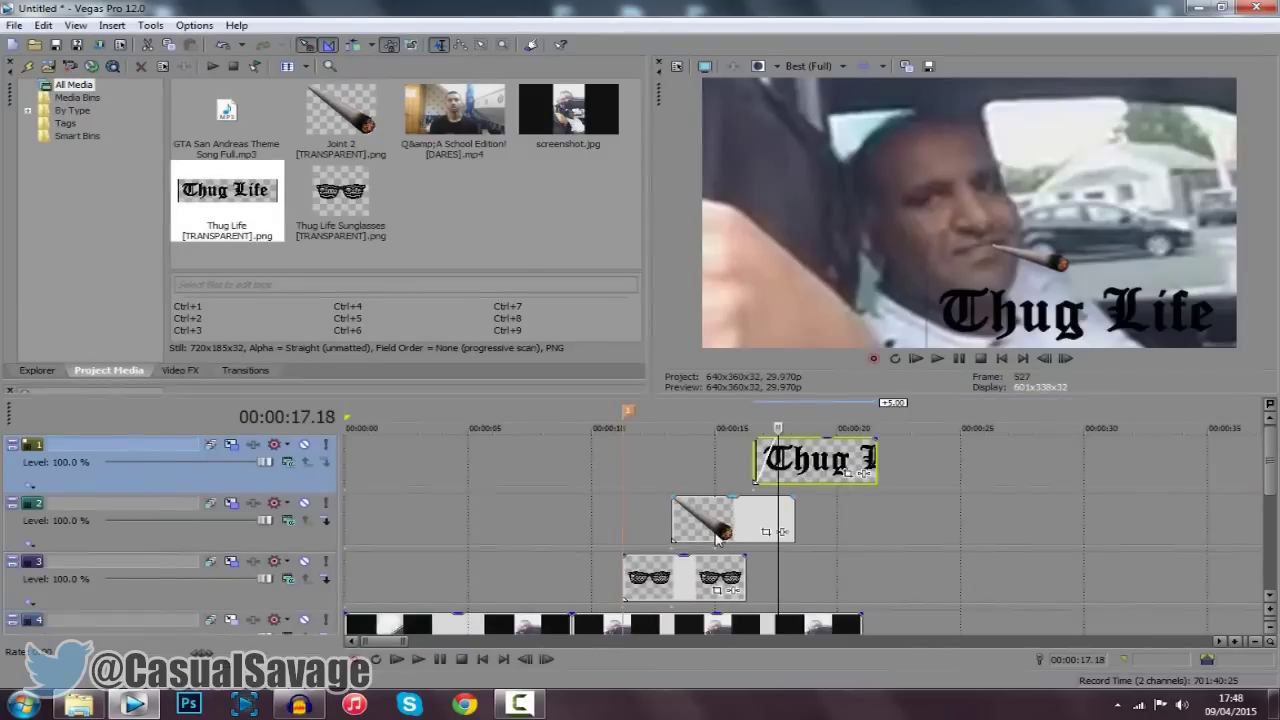
Adjust the ends of the sunglasses, joint and Thug Life text clips to 00:00:21.01, matching the still, and play back the whole edit.
{"action": "left_click_drag", "start_coordinate": [613, 580], "coordinate": [688, 588]}
{"action": "left_click_drag", "start_coordinate": [645, 525], "coordinate": [688, 522]}
{"action": "left_click_drag", "start_coordinate": [698, 470], "coordinate": [689, 470]}
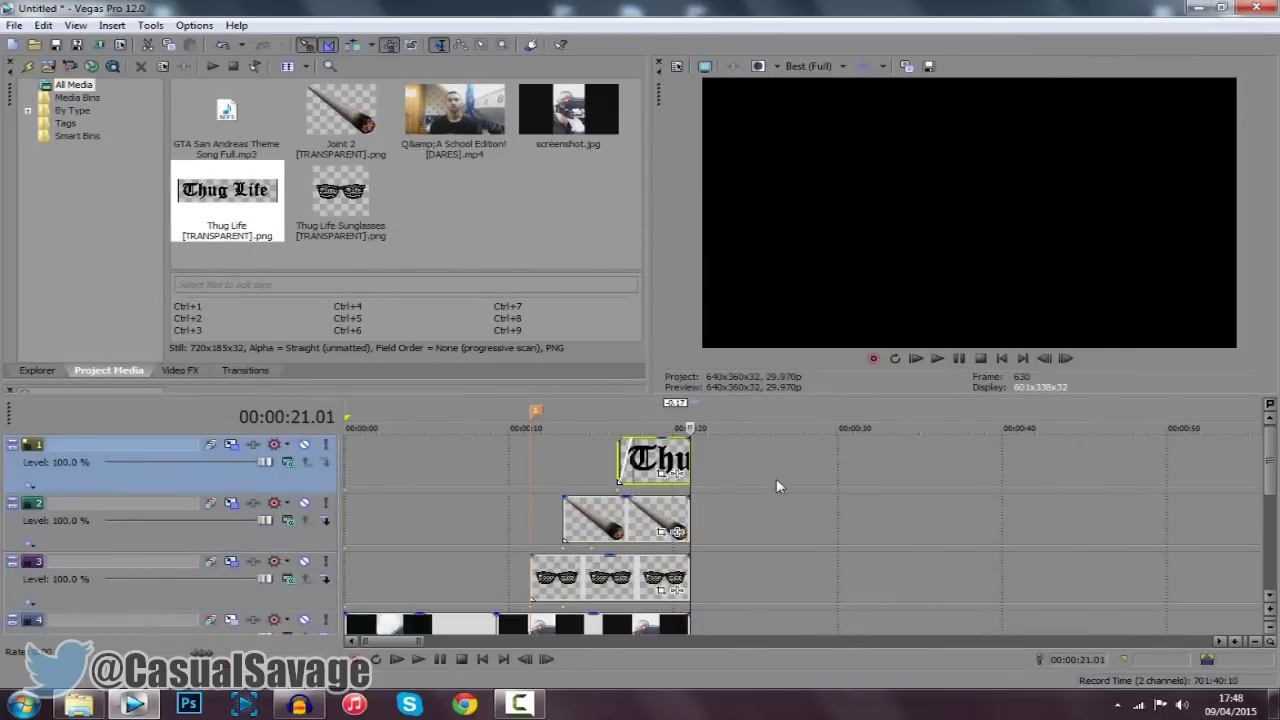
{"action": "left_click", "coordinate": [917, 360]}
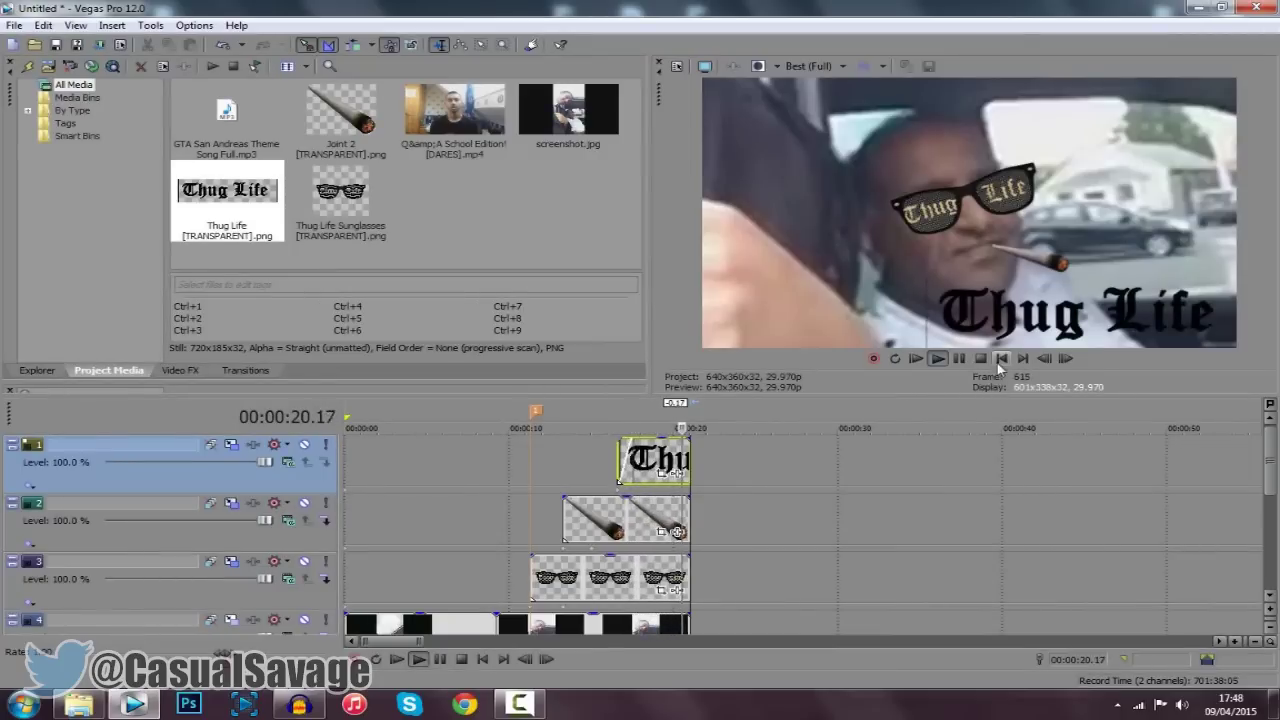
{"action": "left_click", "coordinate": [983, 362]}
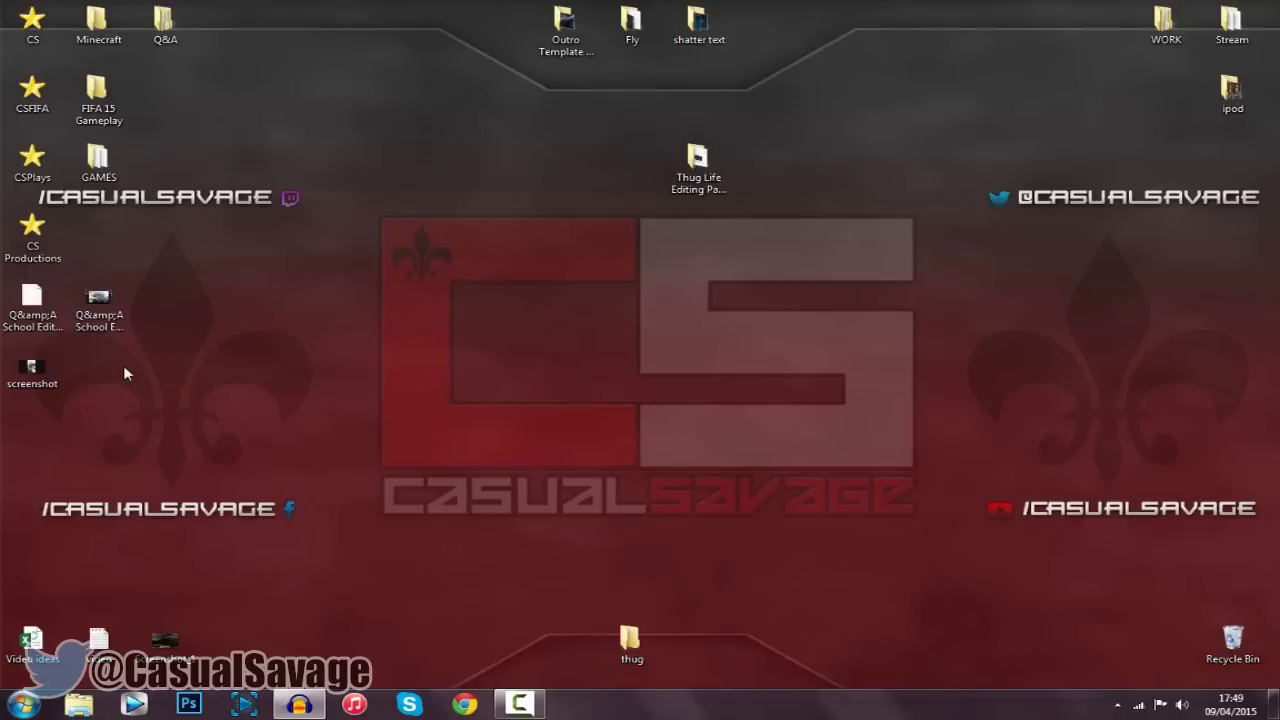
{"action": "left_click", "coordinate": [699, 165]}
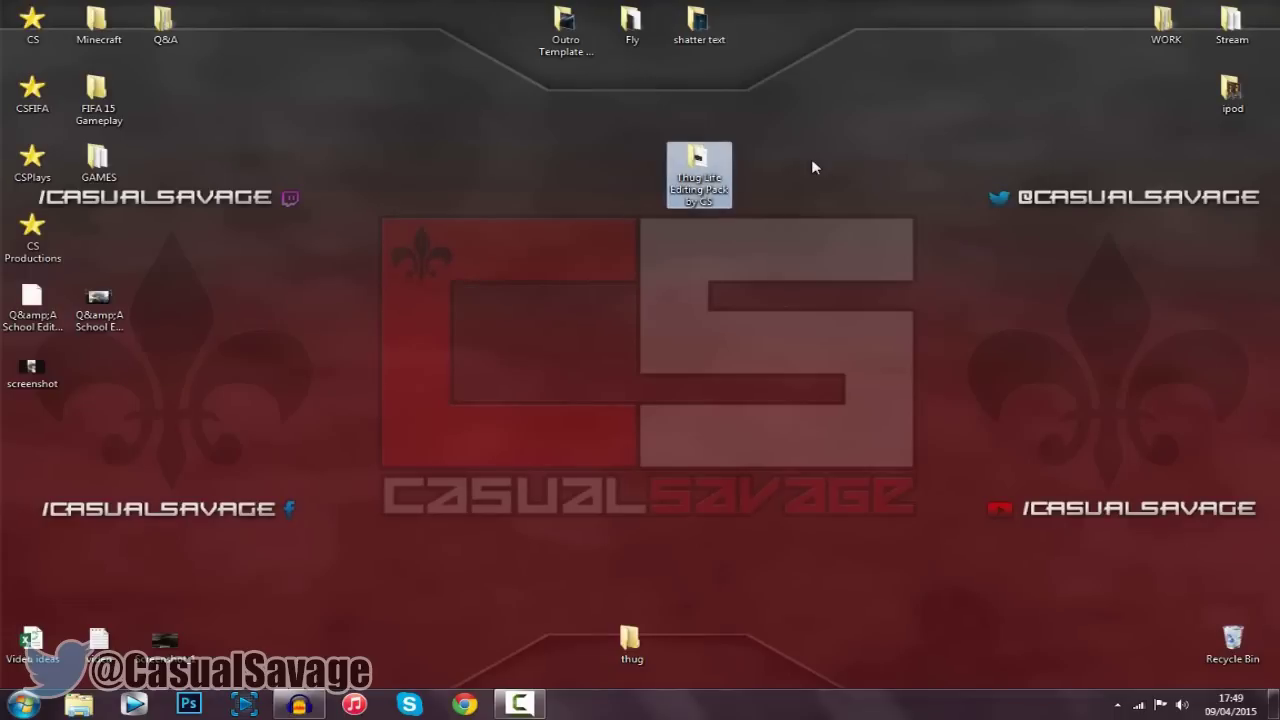